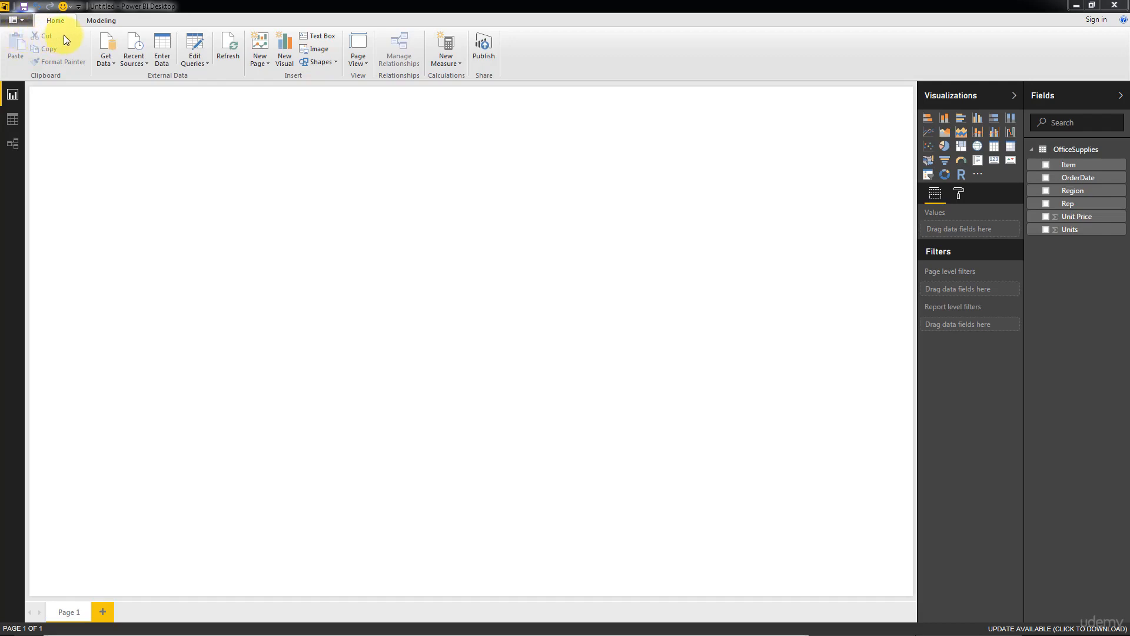
Look at the list of recent data sources and the Create Table dialog, cancelling without creating a table
click(133, 61)
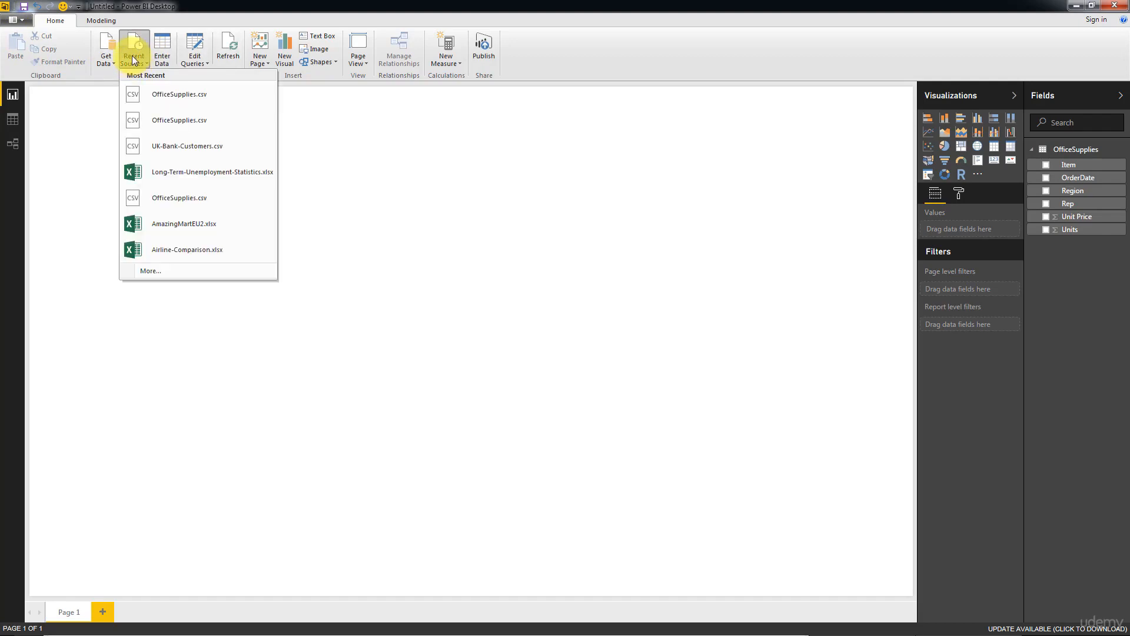
click(132, 59)
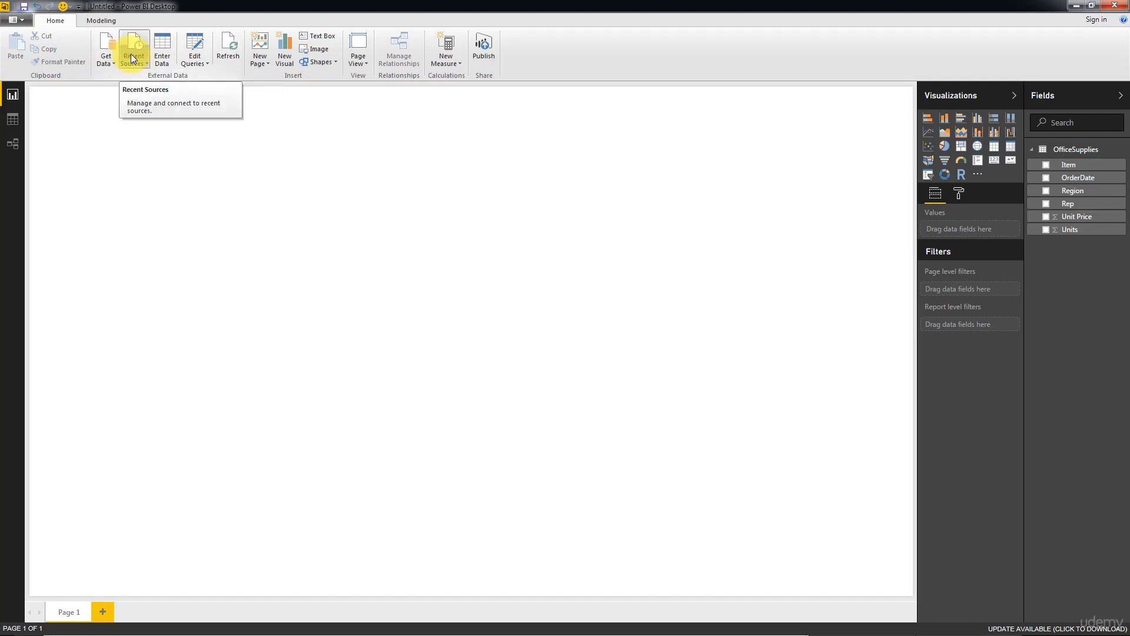
click(164, 50)
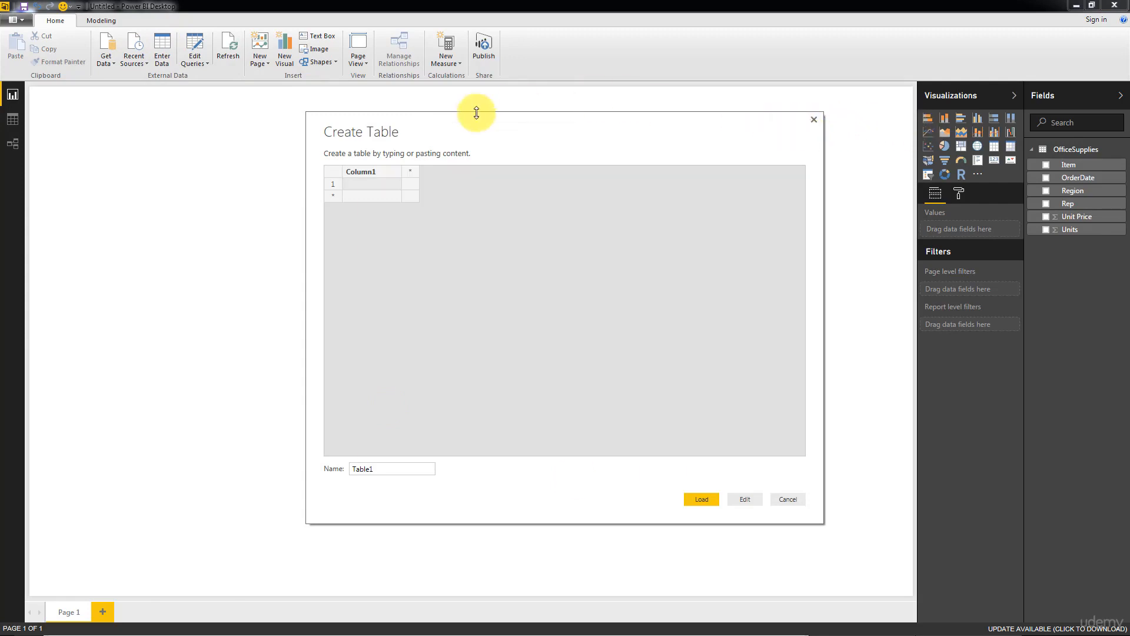
click(787, 500)
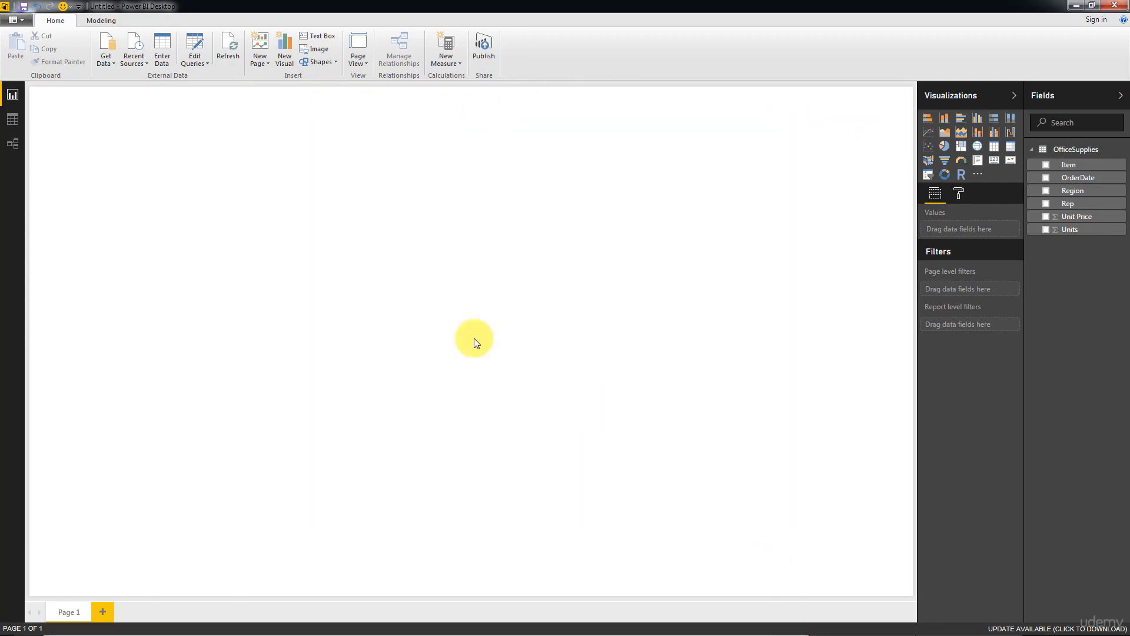
Examine the OfficeSupplies data in the Query Editor and in the Data view with its modeling options
click(206, 45)
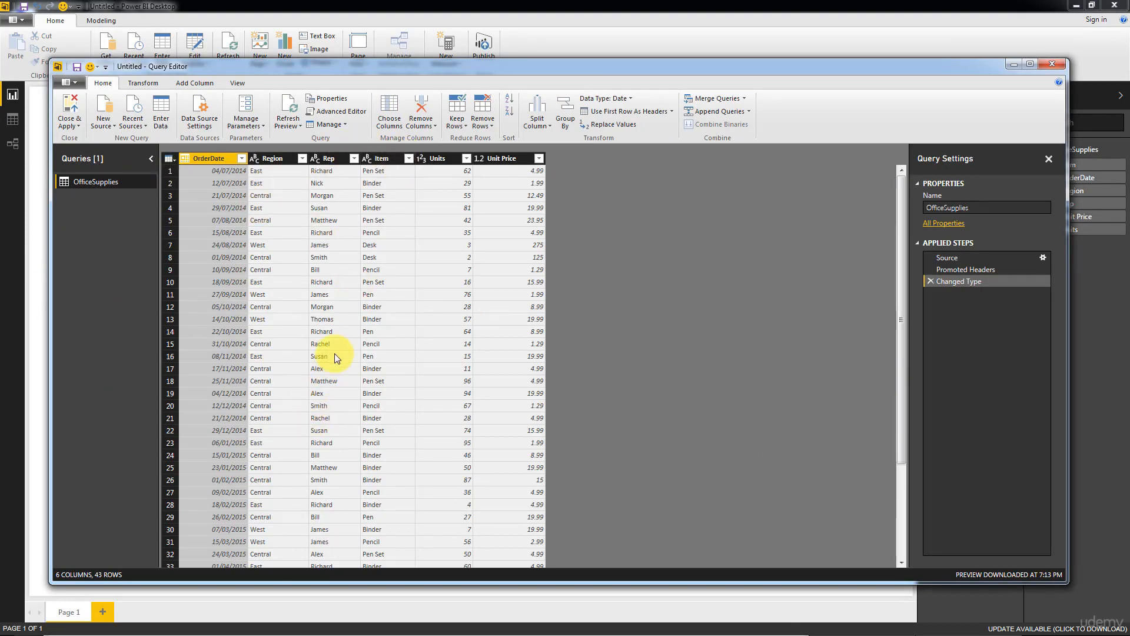
click(1053, 66)
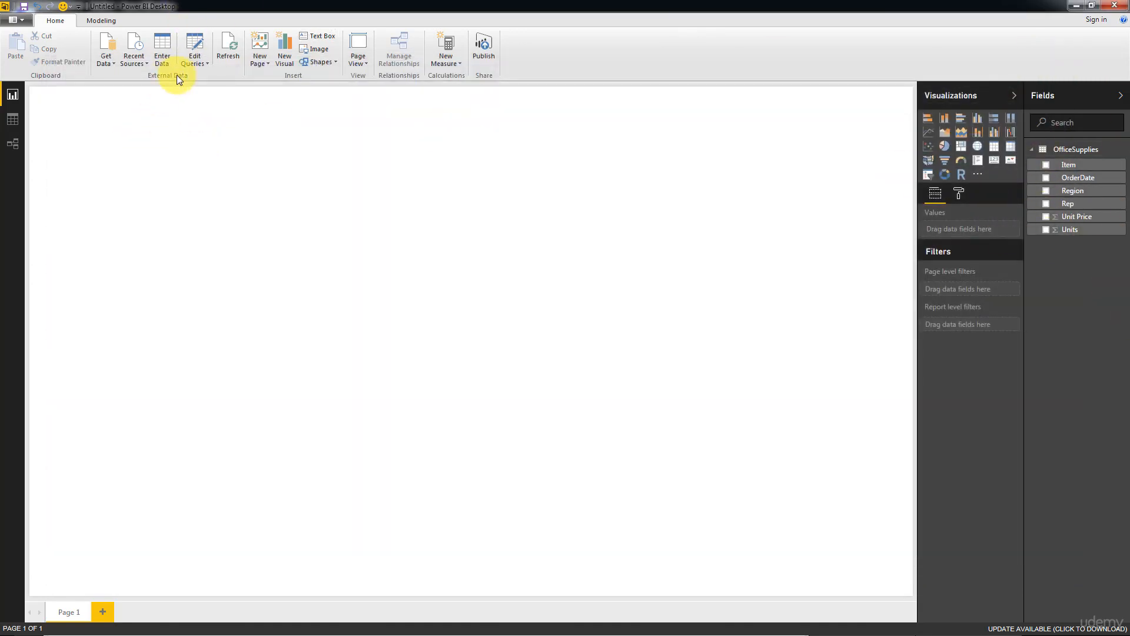
click(15, 121)
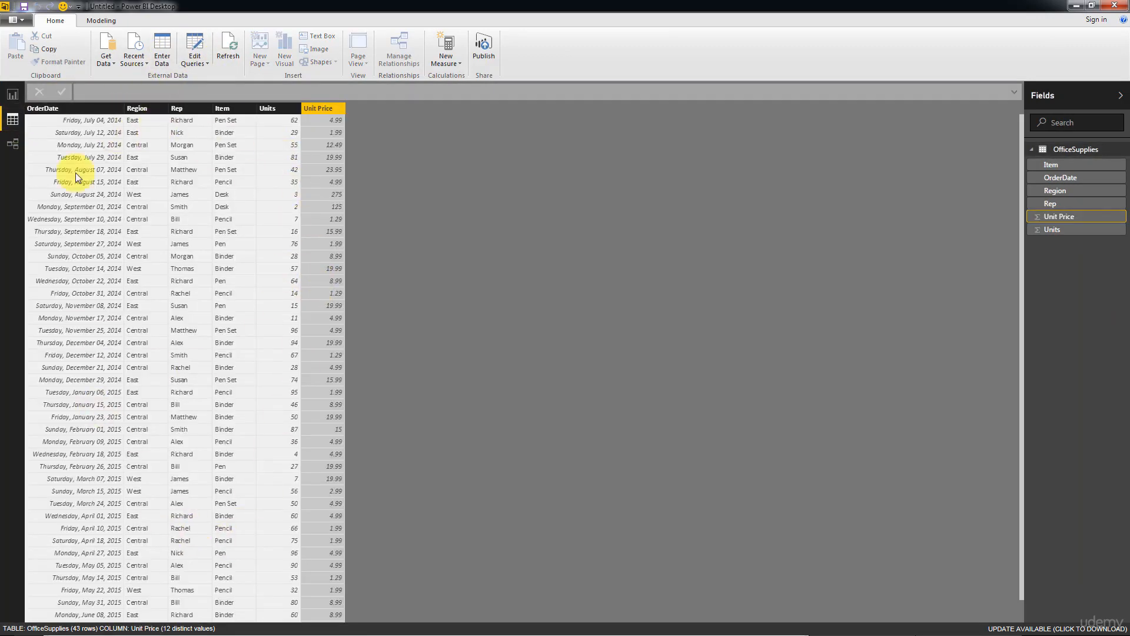
click(101, 20)
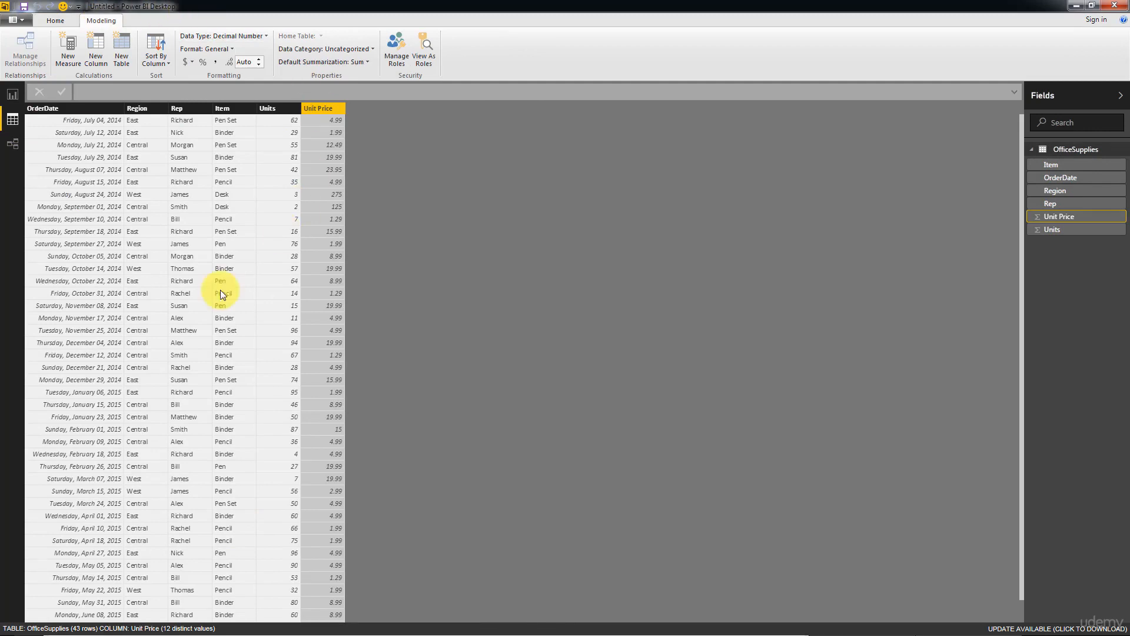
Return to the Report view and refresh the data from the Home commands
click(13, 94)
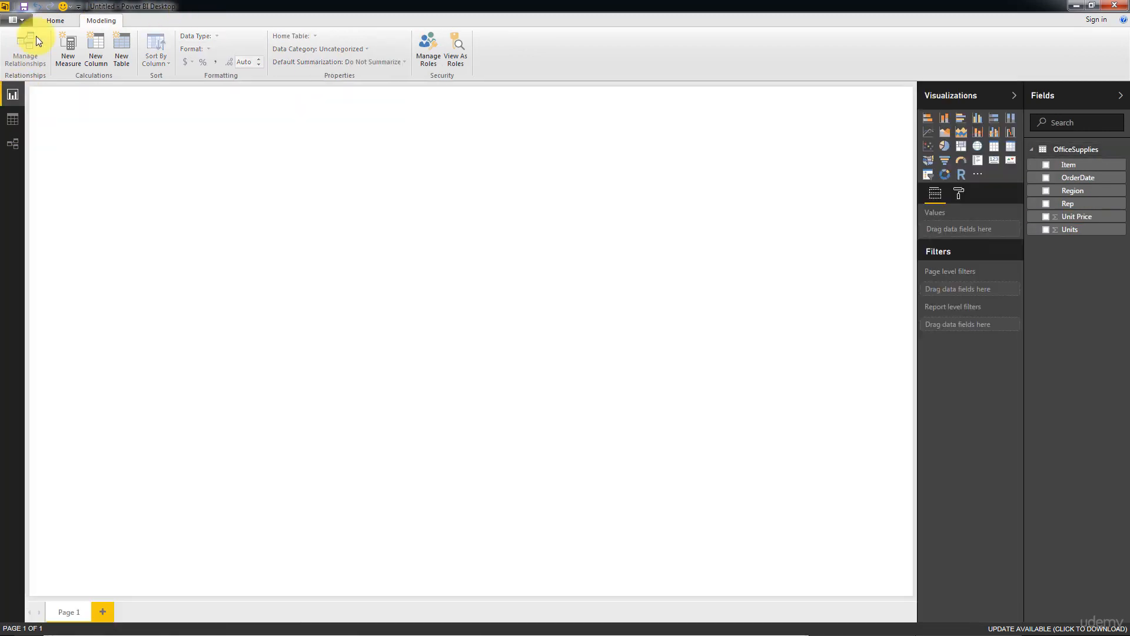
click(55, 21)
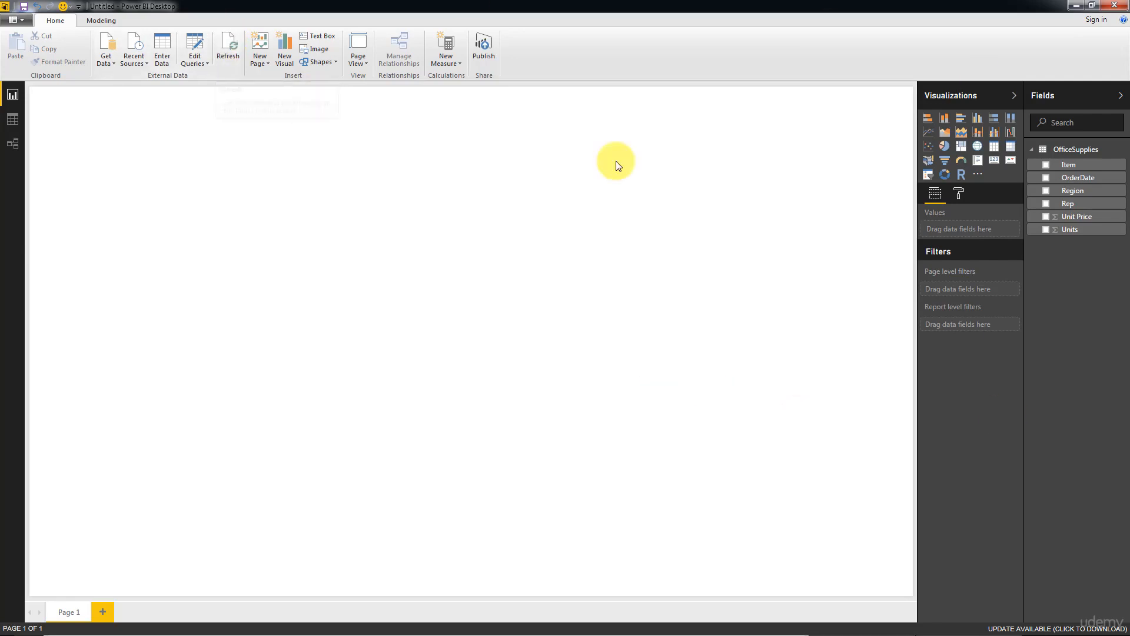
click(222, 52)
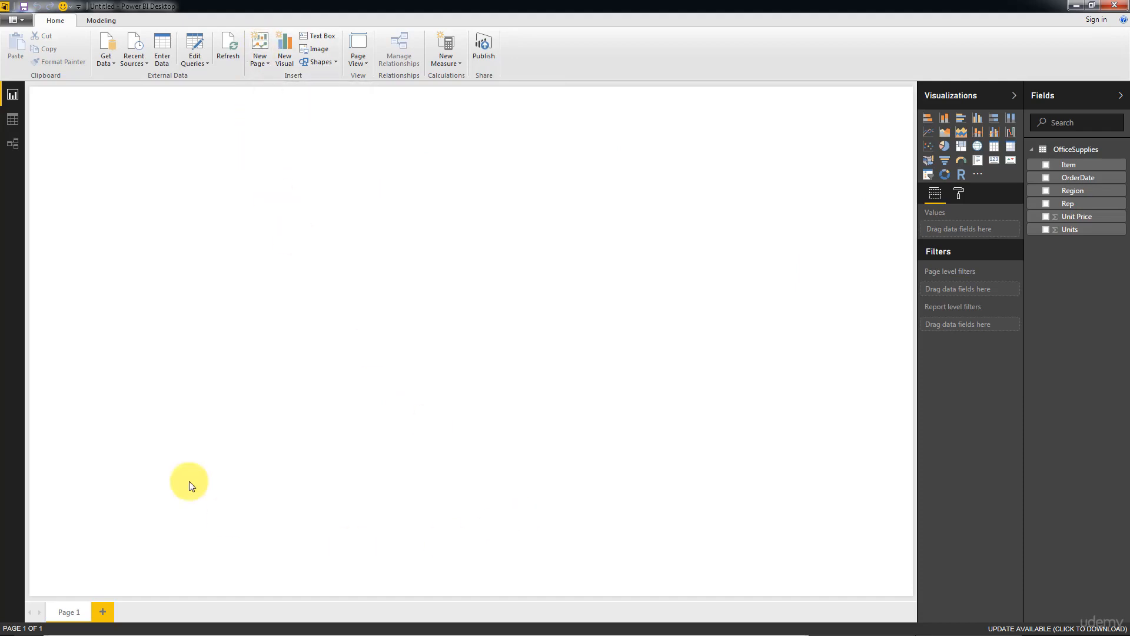
Add two blank report pages after Page 1 and delete both of them
click(104, 608)
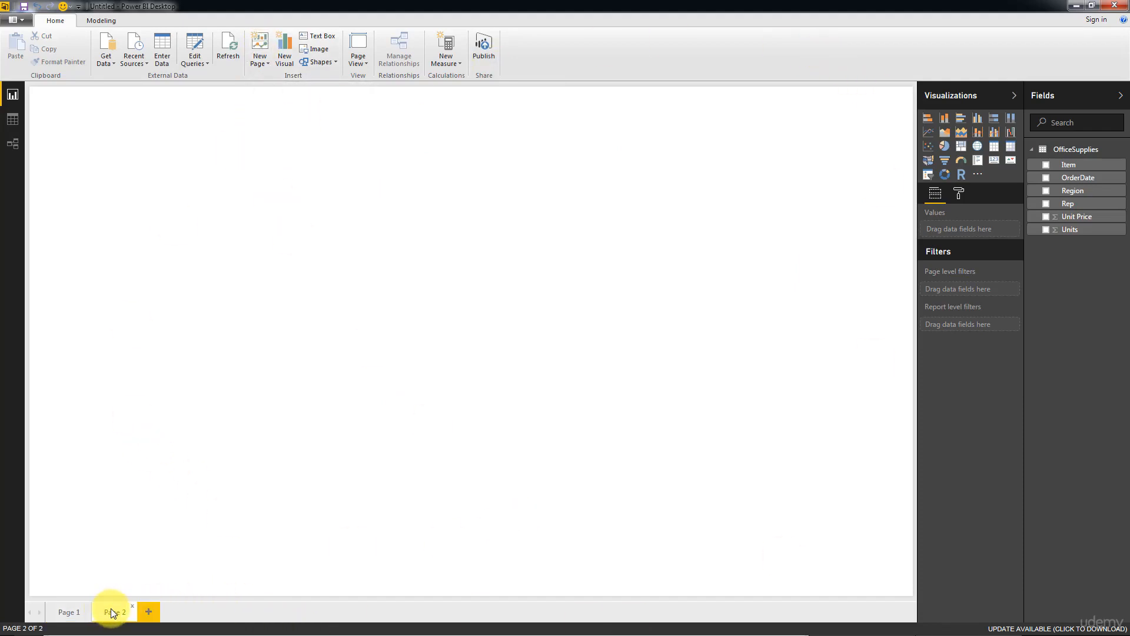
click(149, 611)
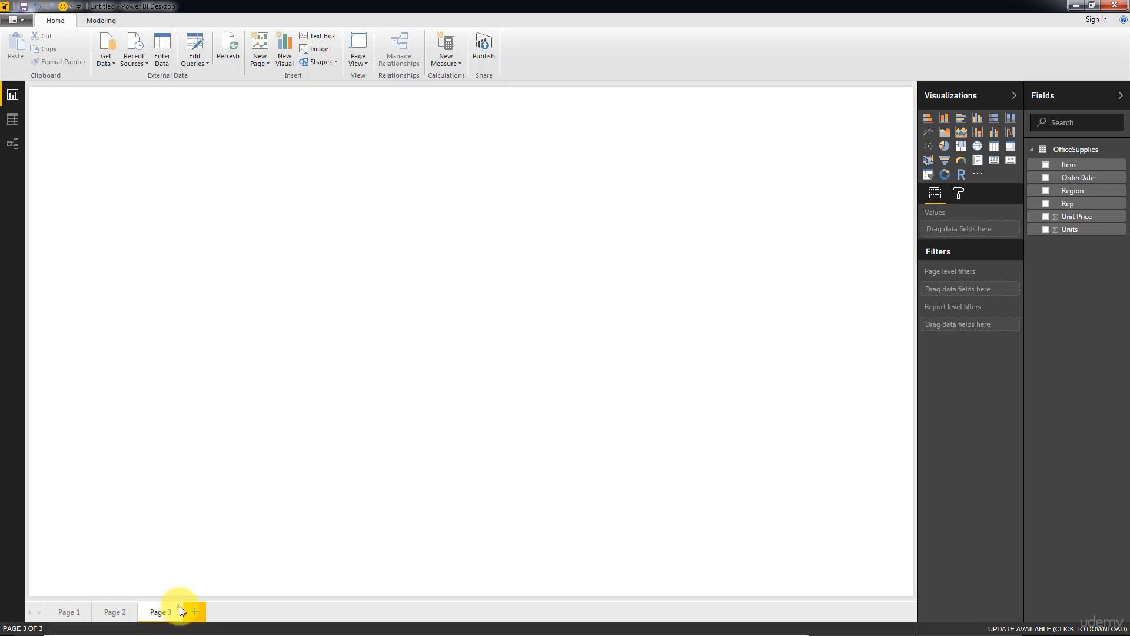
click(177, 605)
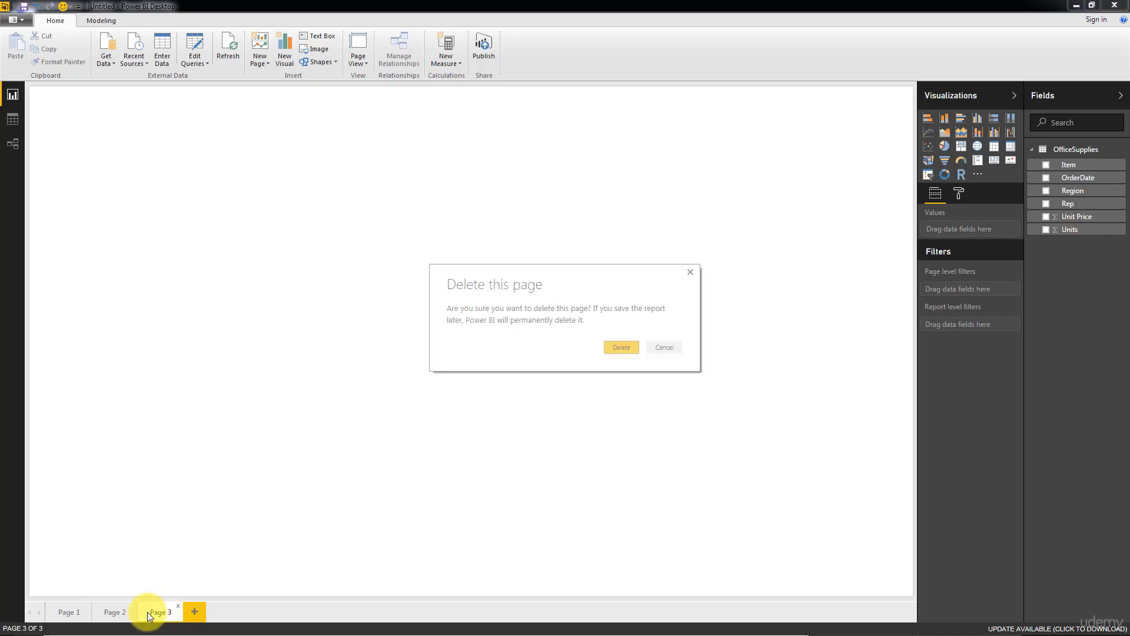
click(619, 347)
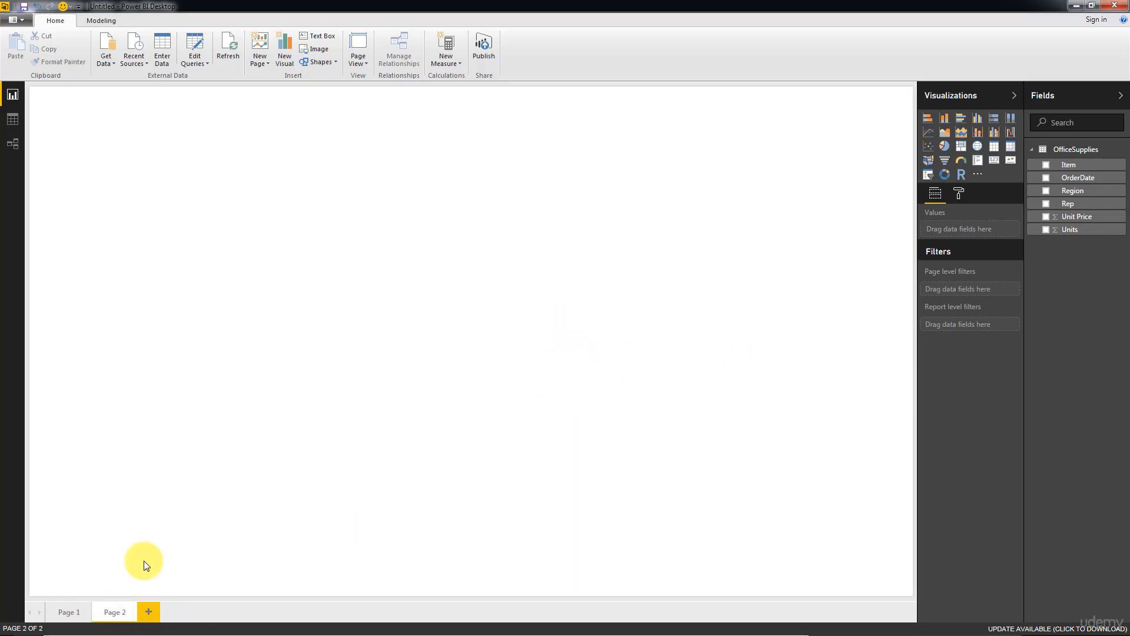
click(133, 605)
click(620, 350)
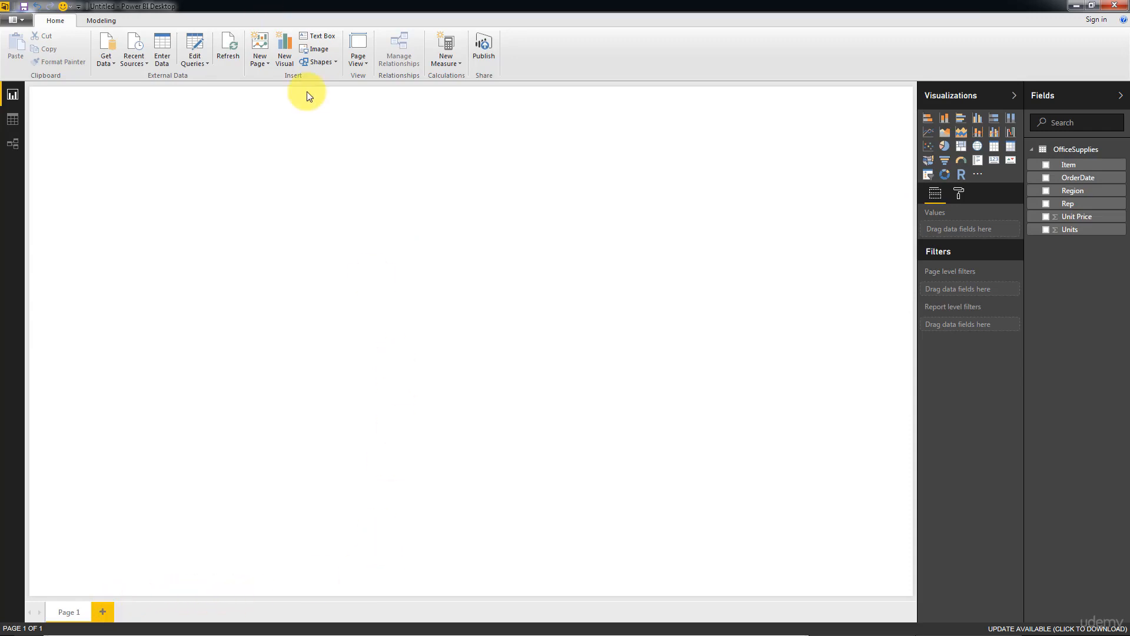
Insert a new blank visual on Page 1, move it towards the page's middle, and delete it
click(288, 44)
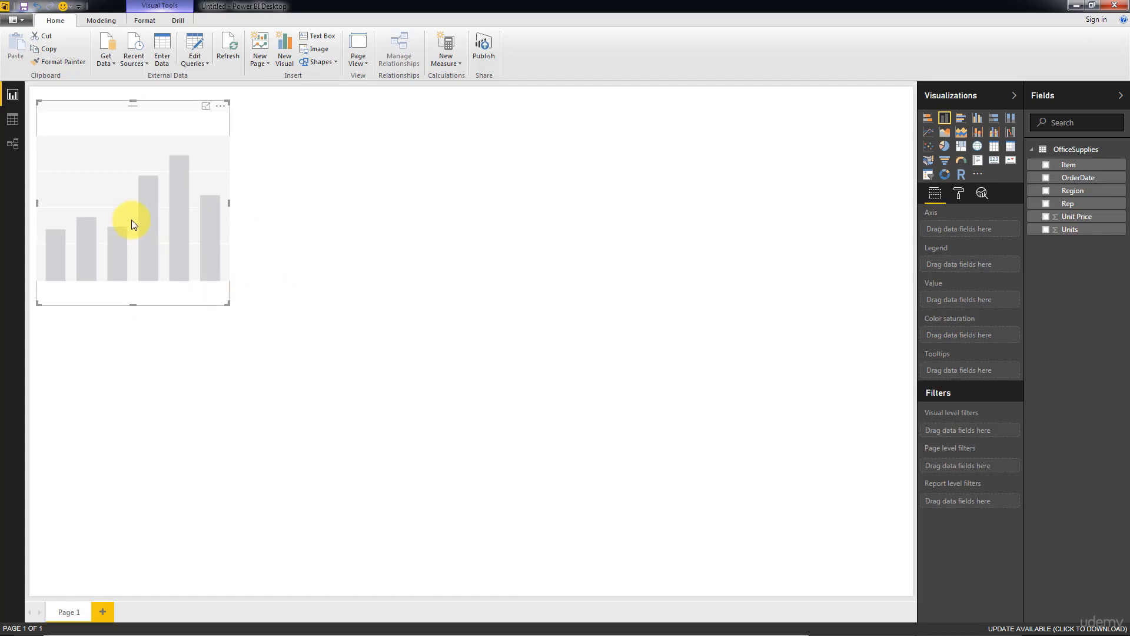
drag(146, 111, 327, 147)
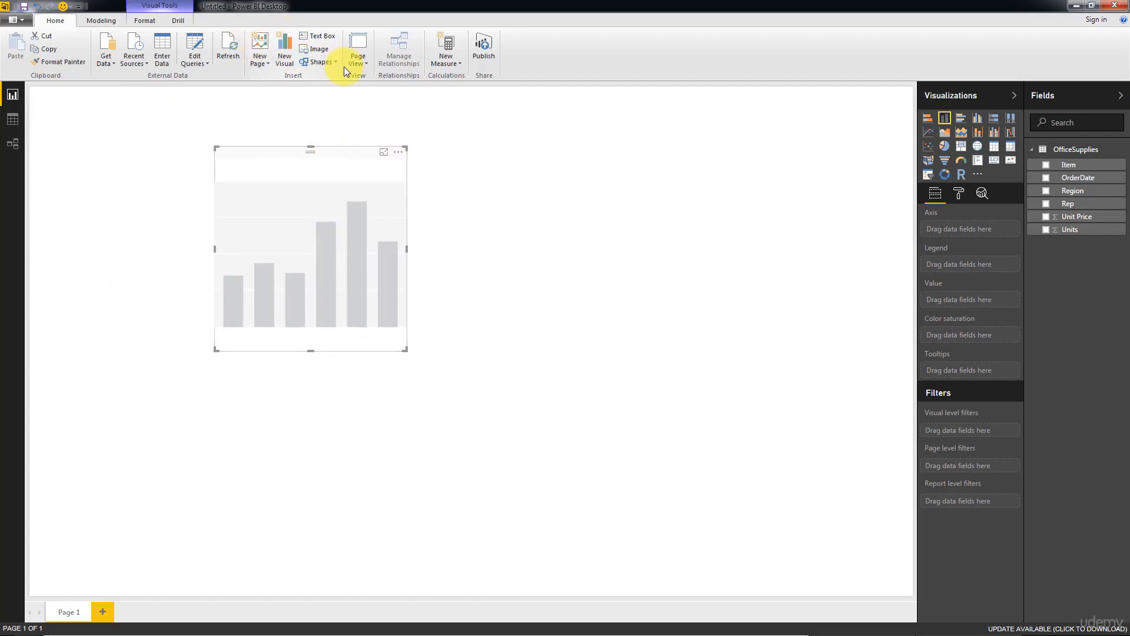
key(Delete)
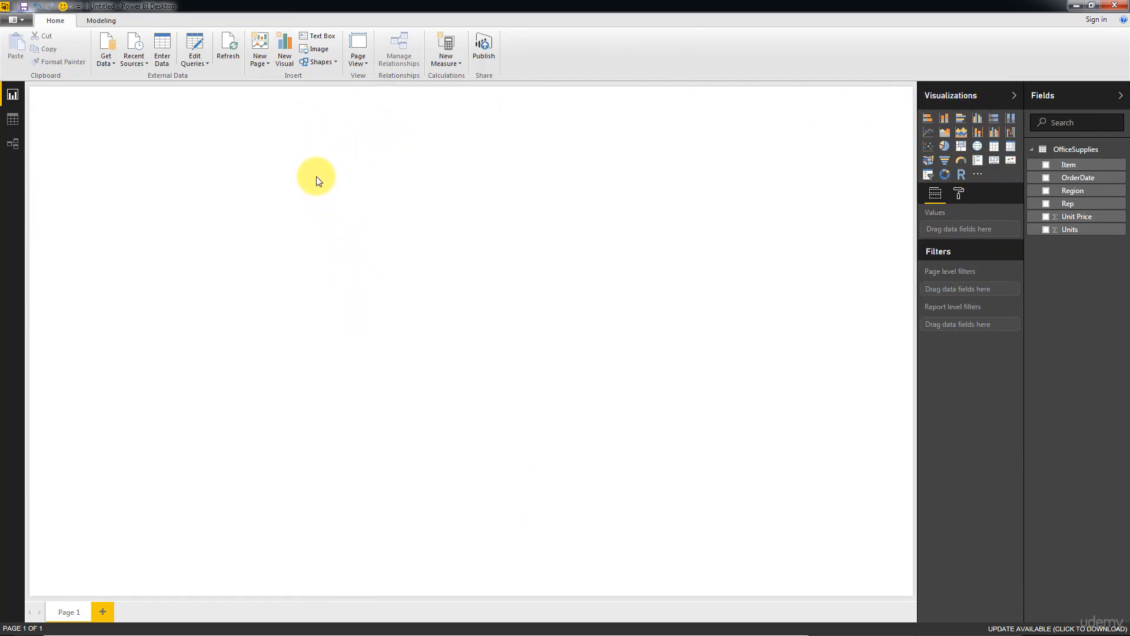
Insert an empty text box on Page 1 and delete it
click(326, 38)
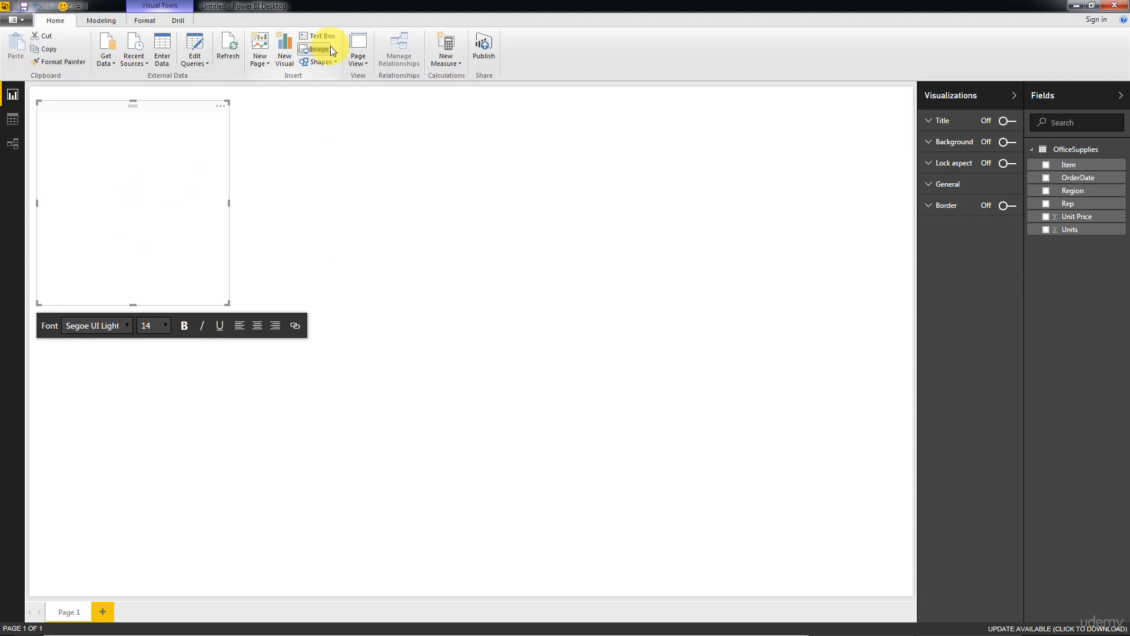
click(333, 63)
click(211, 108)
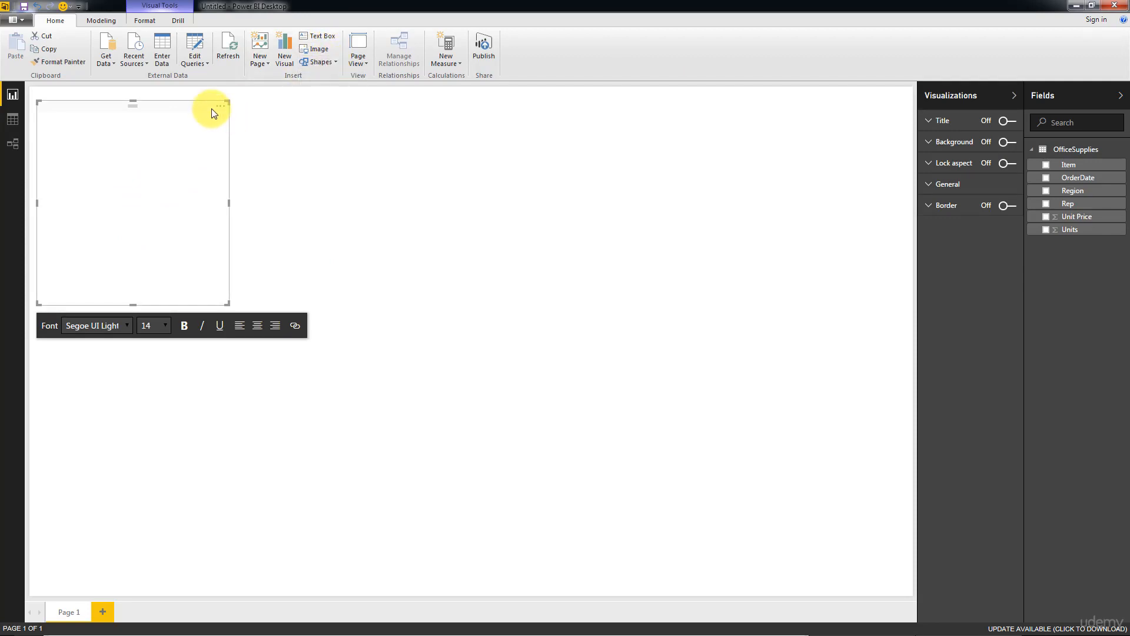
key(Delete)
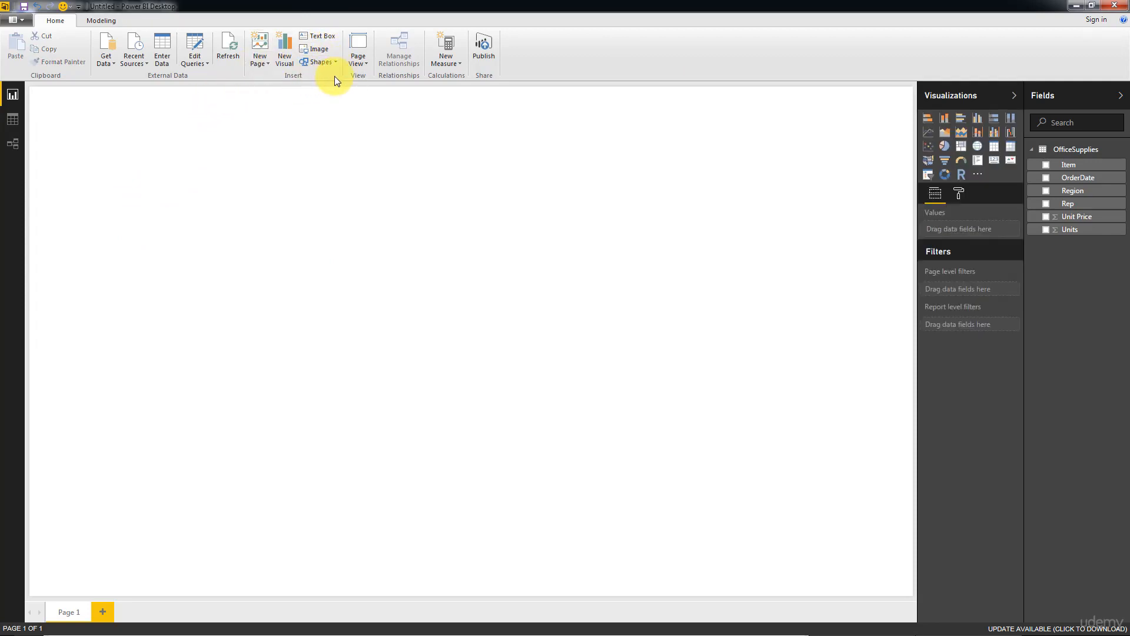
Try the Fit To Width and Actual Size page views, and set the view back to Fit To Page
click(355, 61)
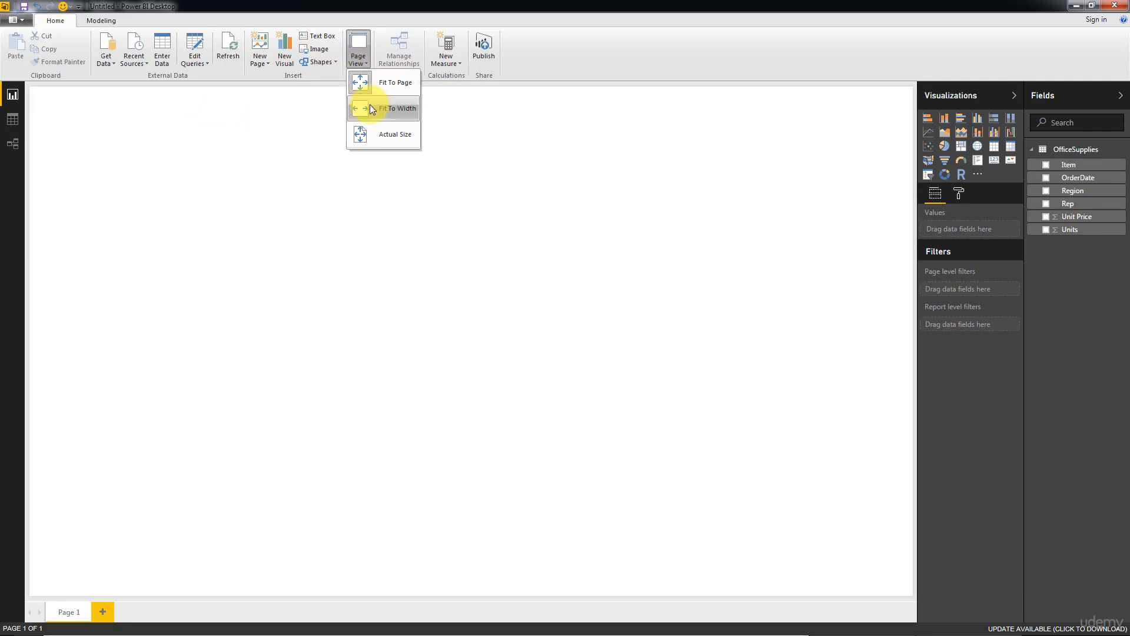
click(383, 109)
click(365, 63)
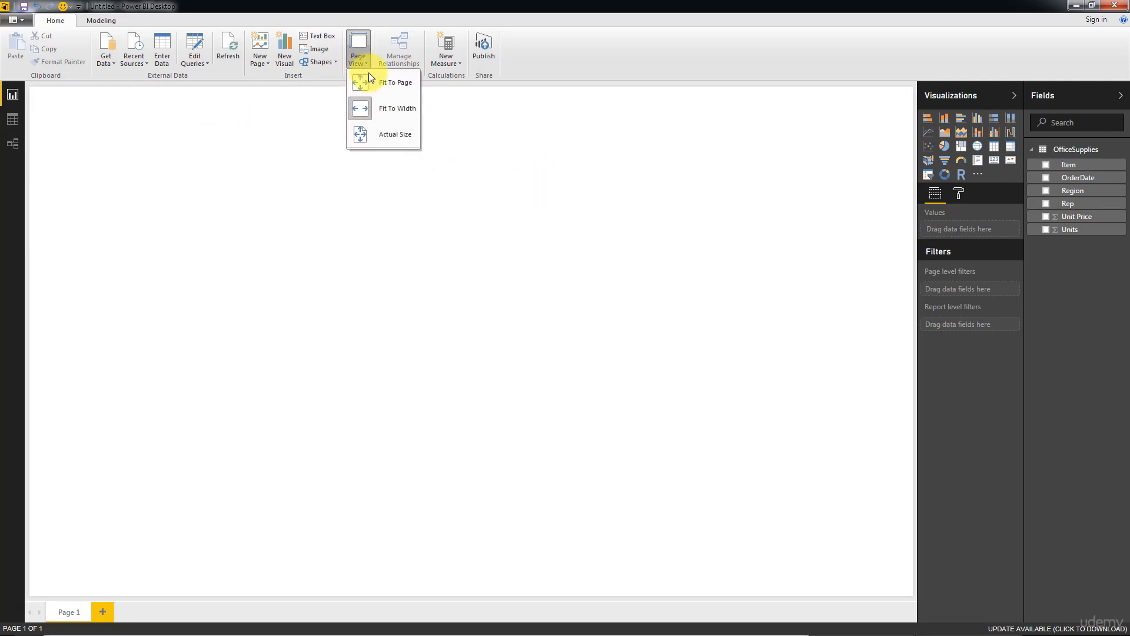
click(387, 135)
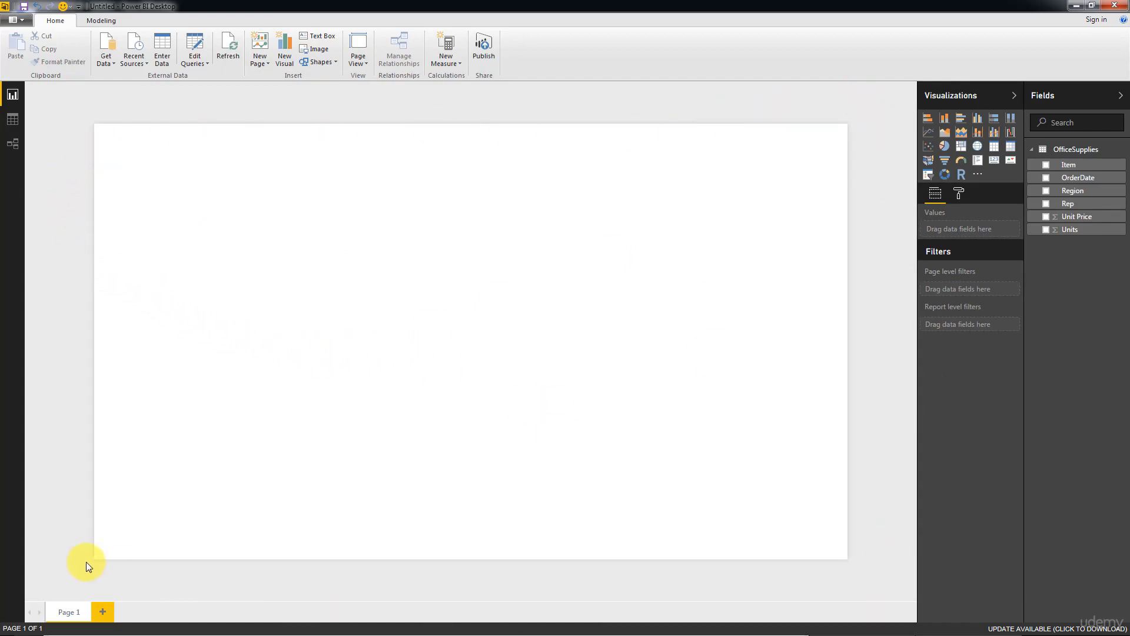
click(356, 54)
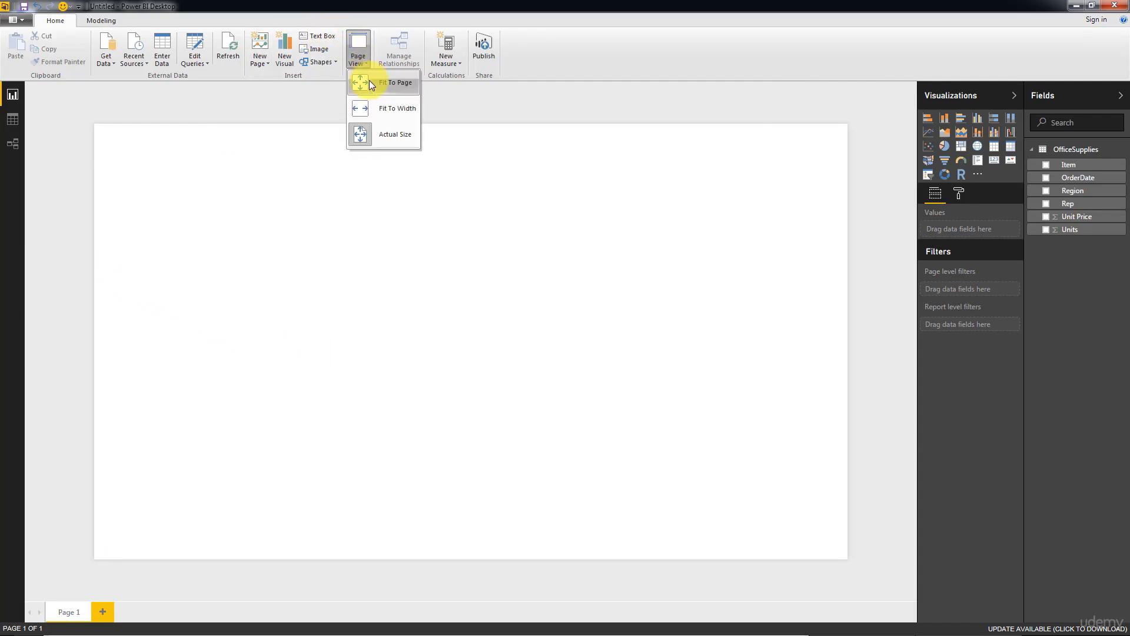
click(369, 81)
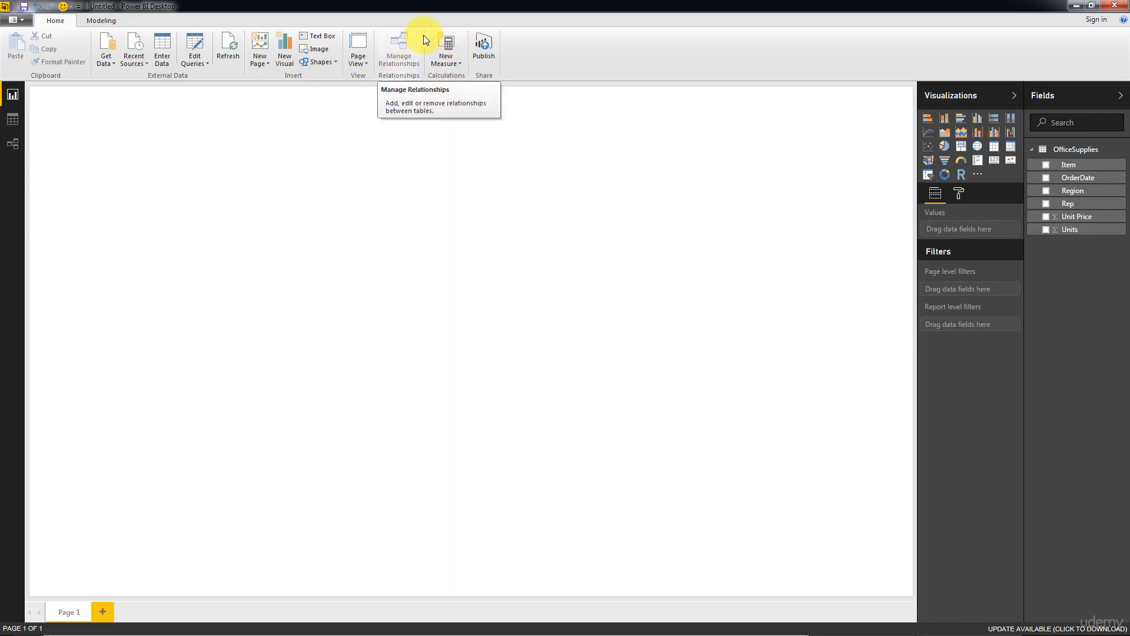
Look at the New Measure options and the modeling commands available in the Report view
click(455, 57)
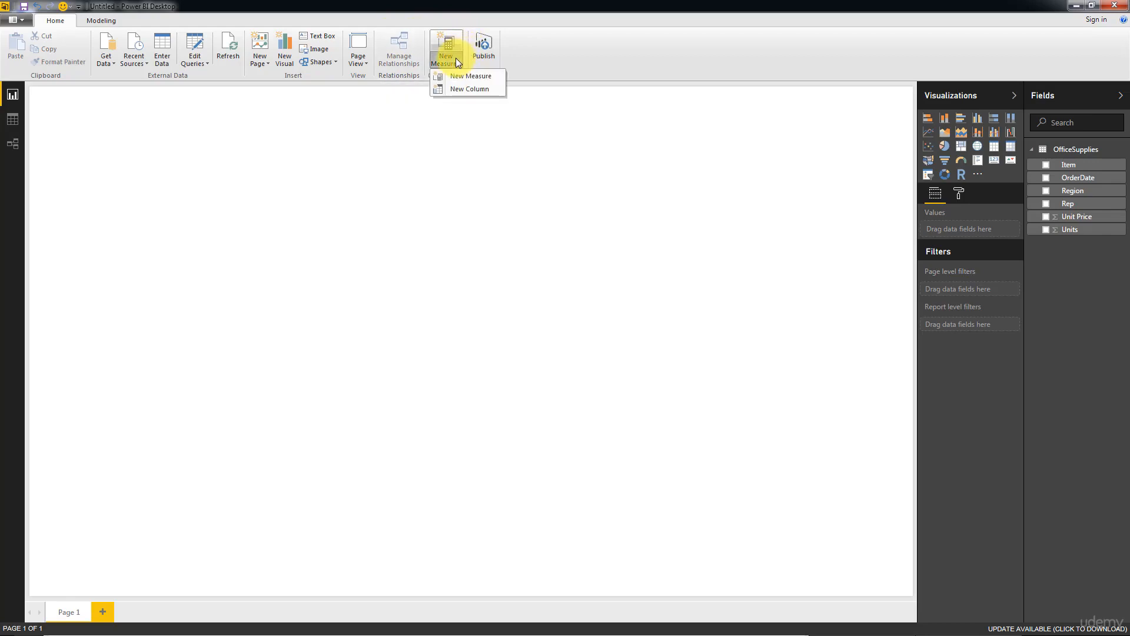
click(556, 39)
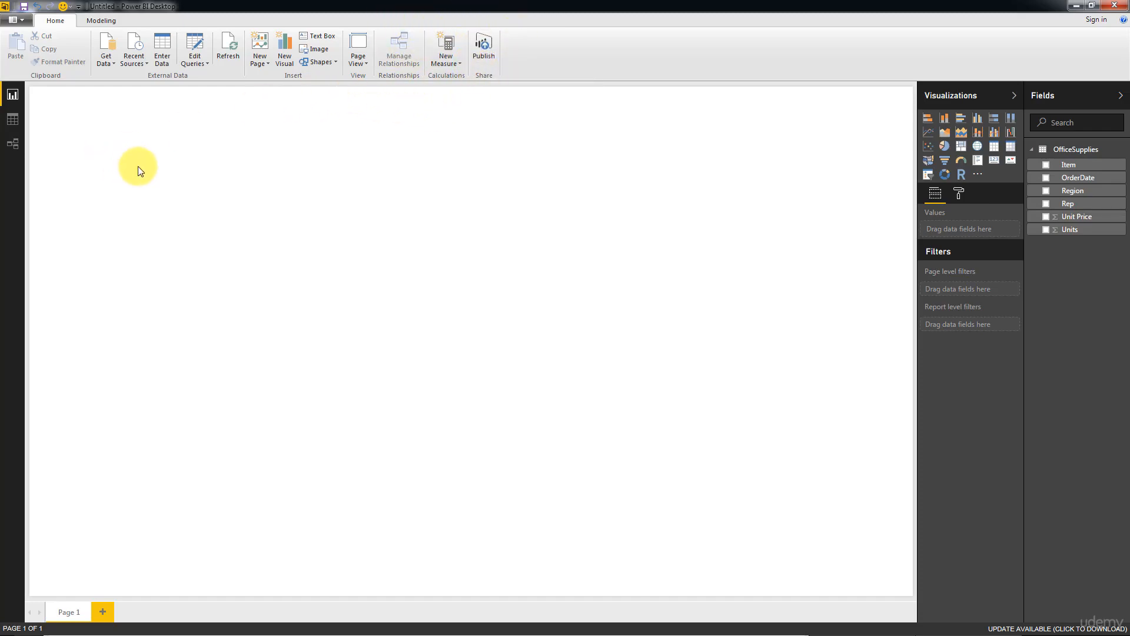
click(101, 22)
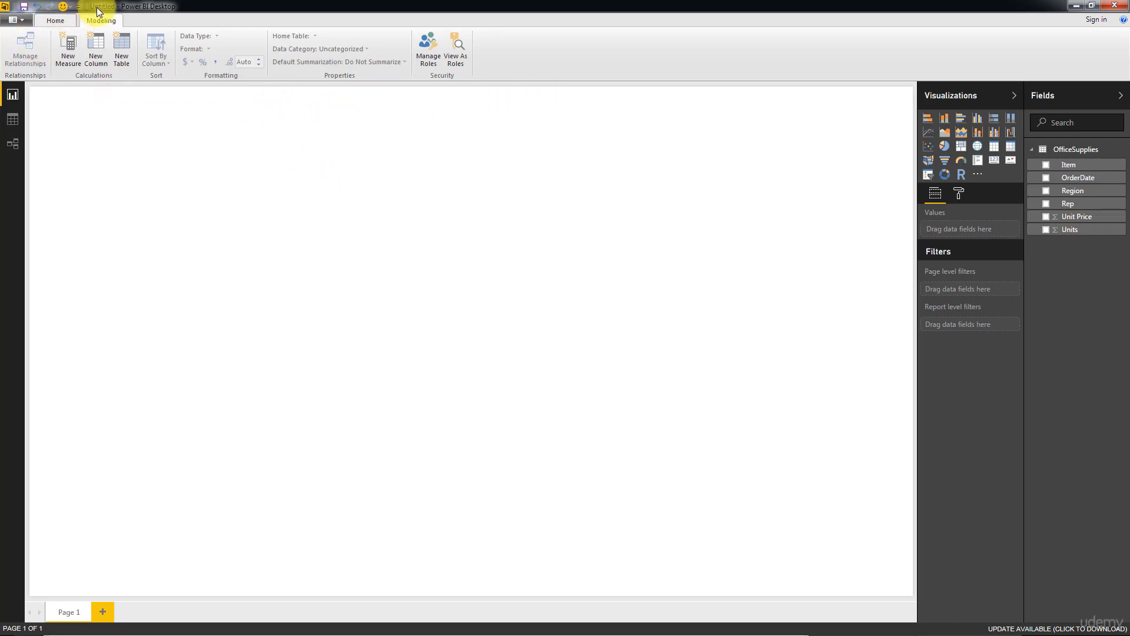
click(56, 21)
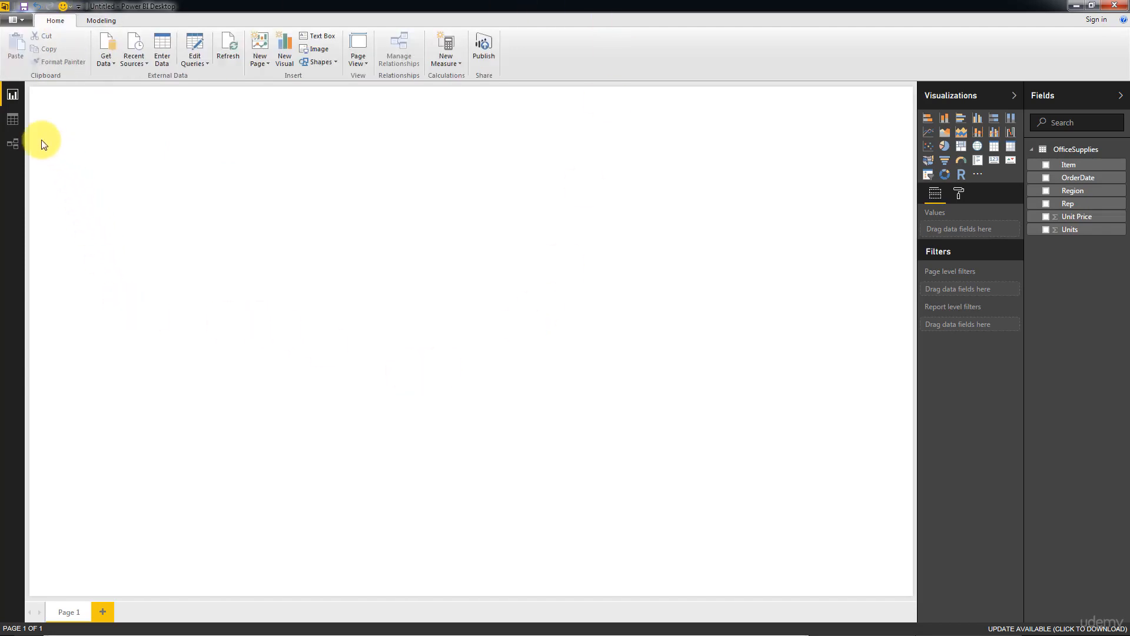
Examine the OfficeSupplies table in the Data view and the Relationships view, and return to the Report view
click(13, 120)
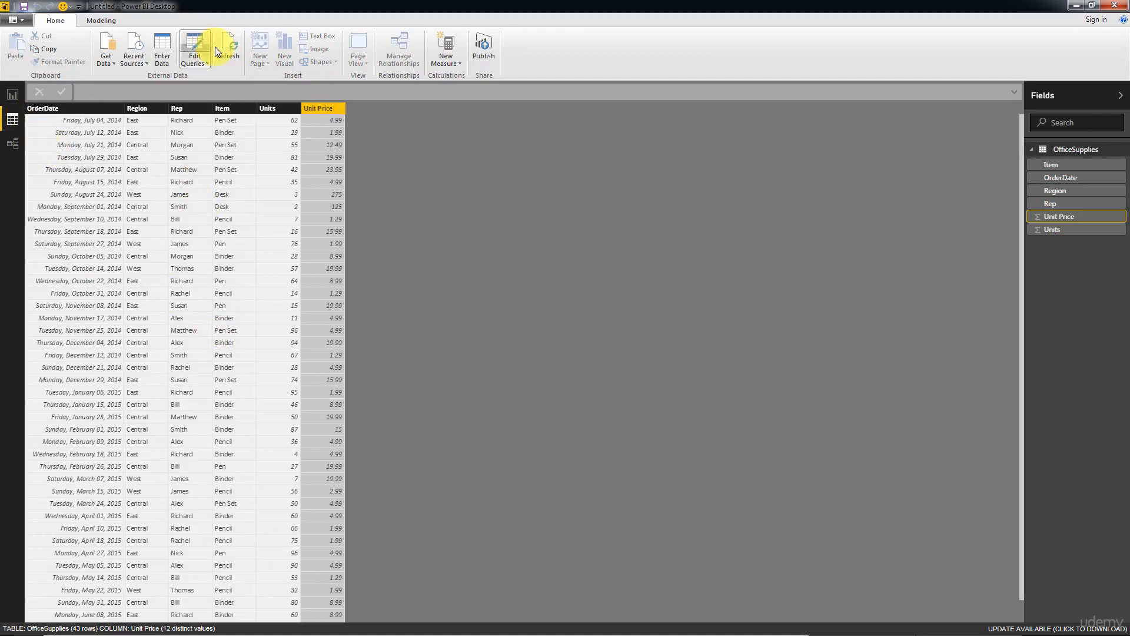
click(109, 20)
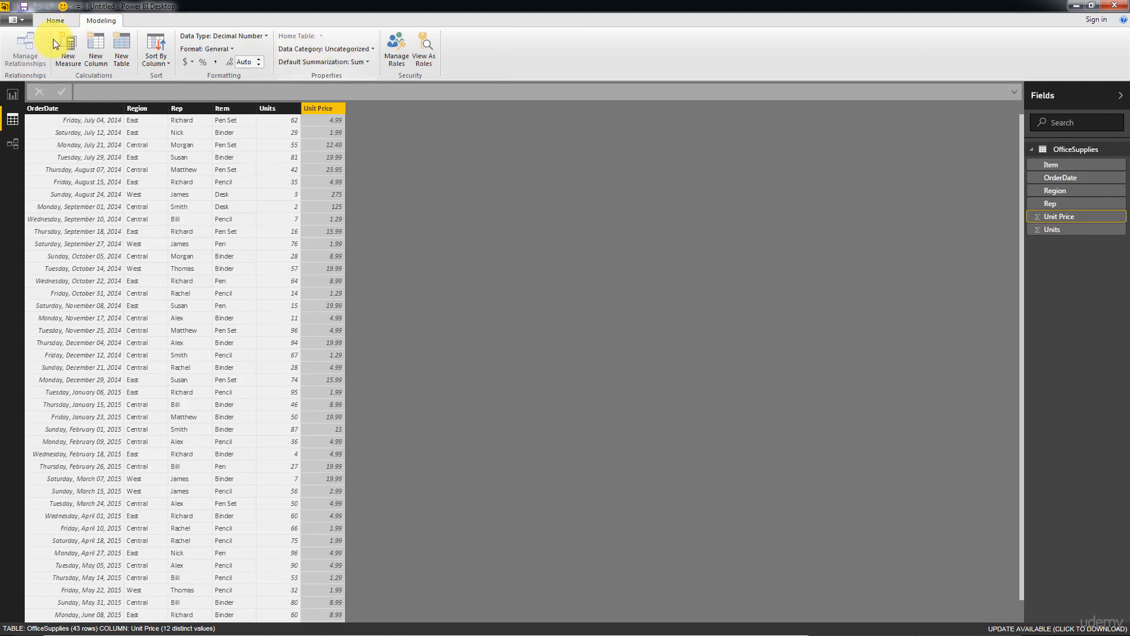
click(57, 22)
click(13, 144)
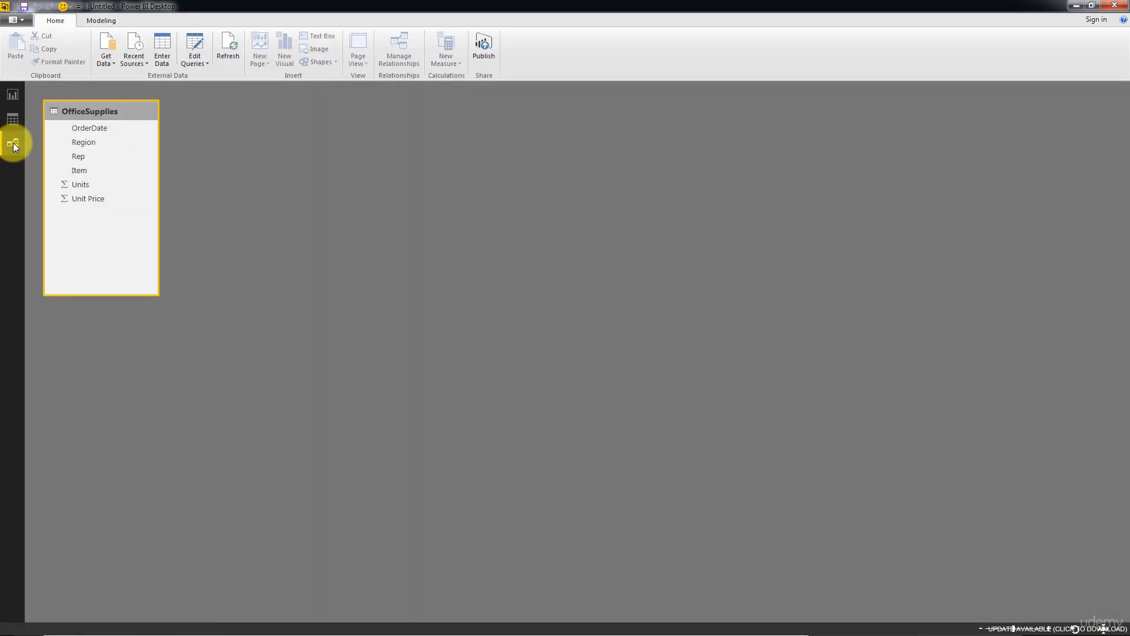
click(13, 97)
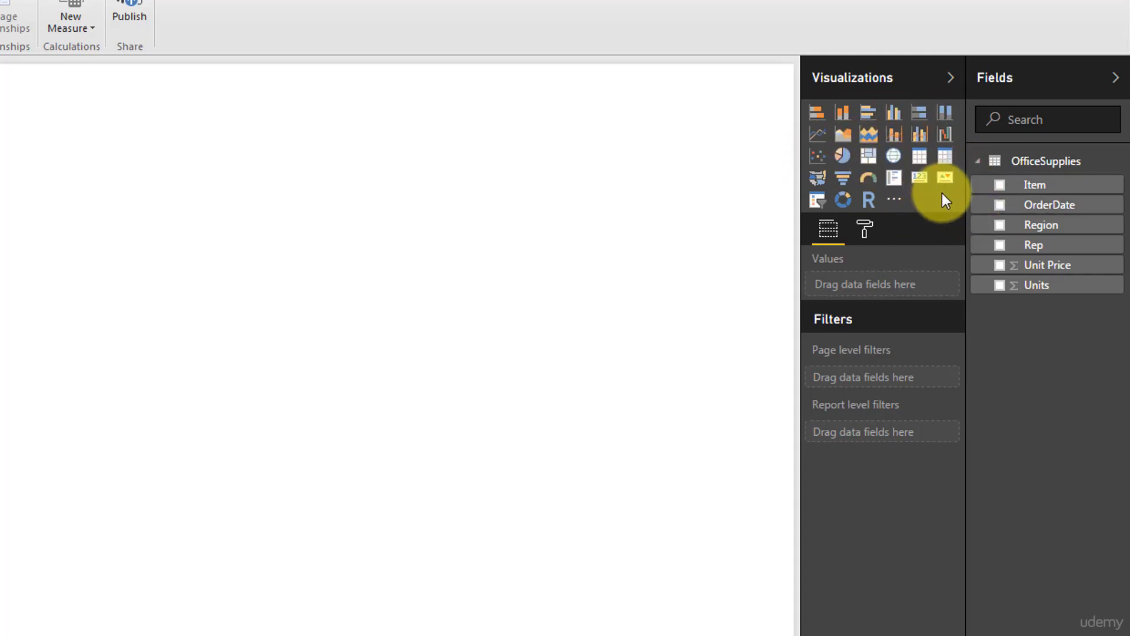
Look at the custom visual import and delete options and the page formatting categories, then return to the field wells
click(894, 201)
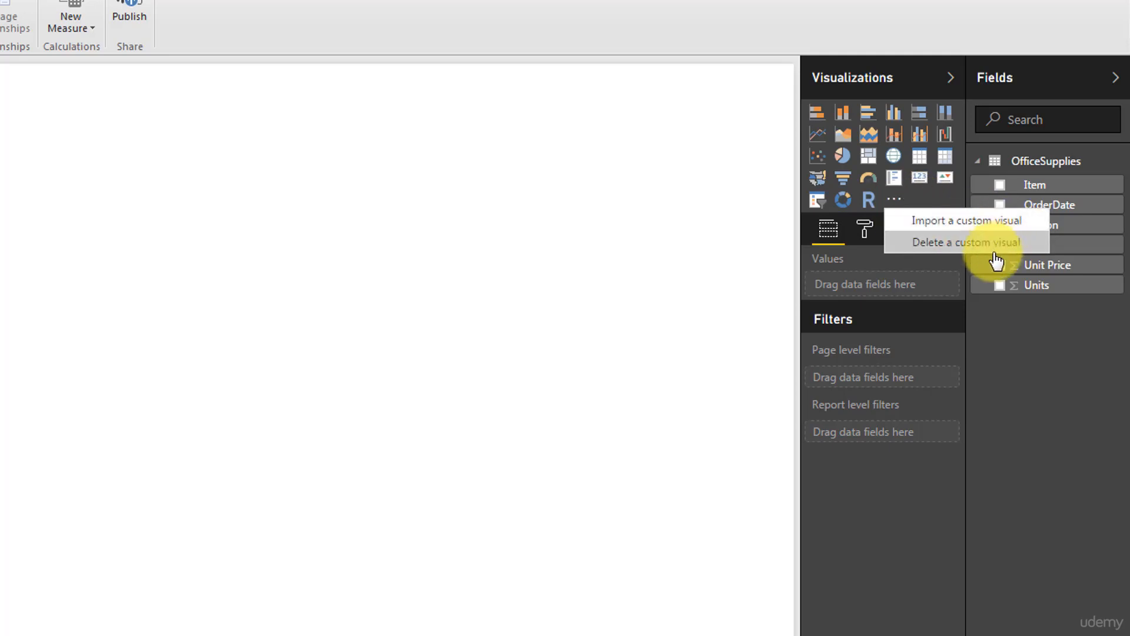
click(1044, 353)
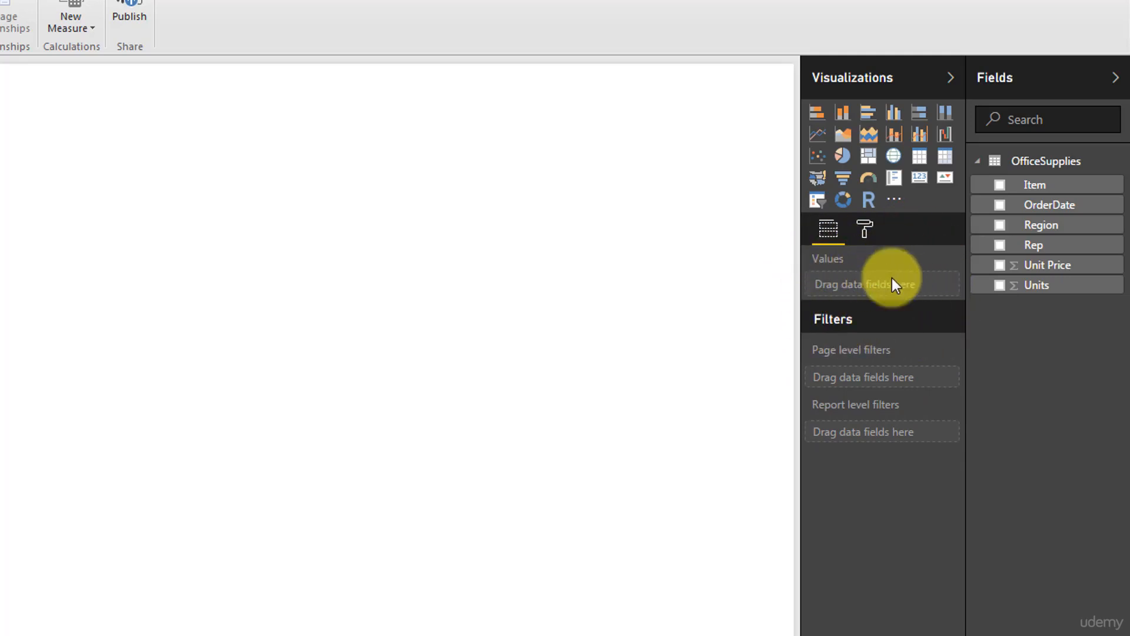
click(876, 240)
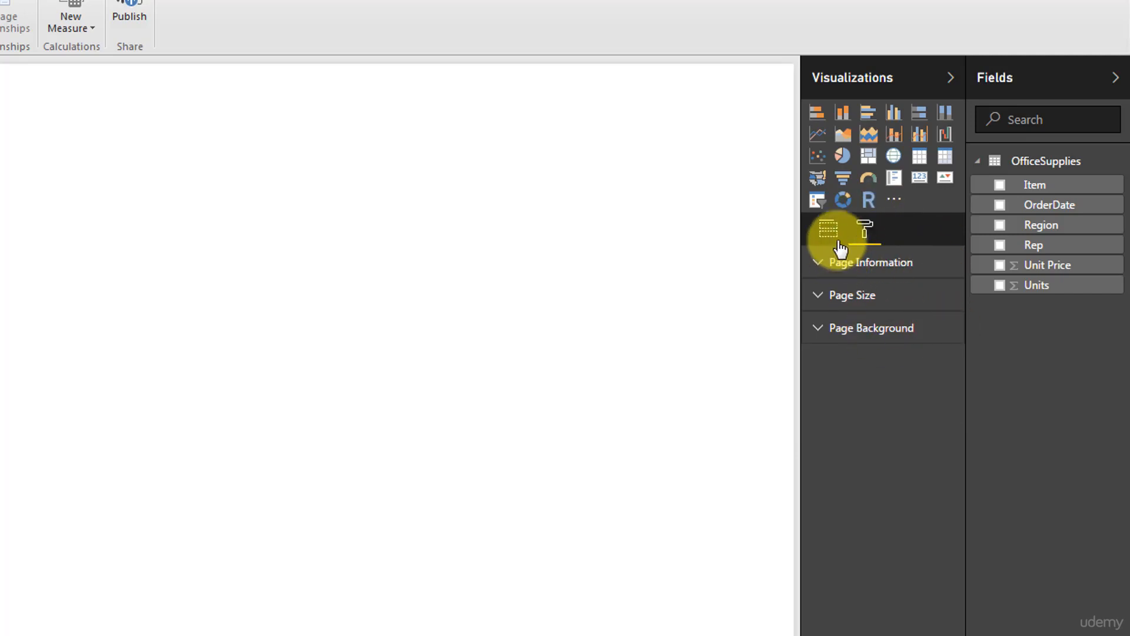
click(829, 230)
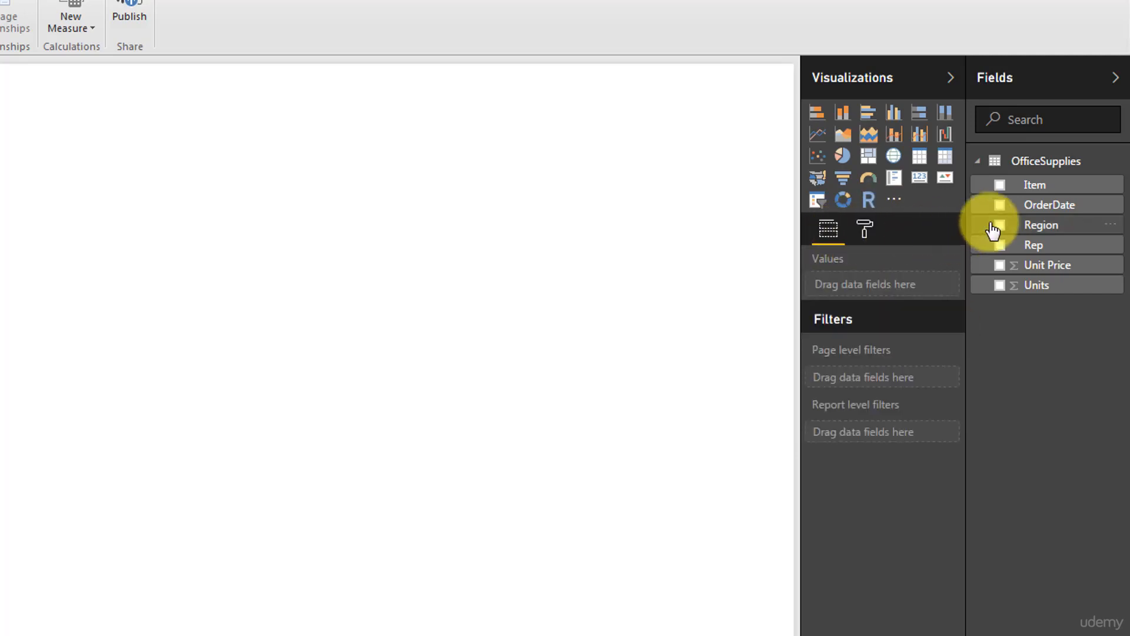
Collapse the Visualizations and Fields panes and expand both of them again
click(954, 88)
click(1113, 82)
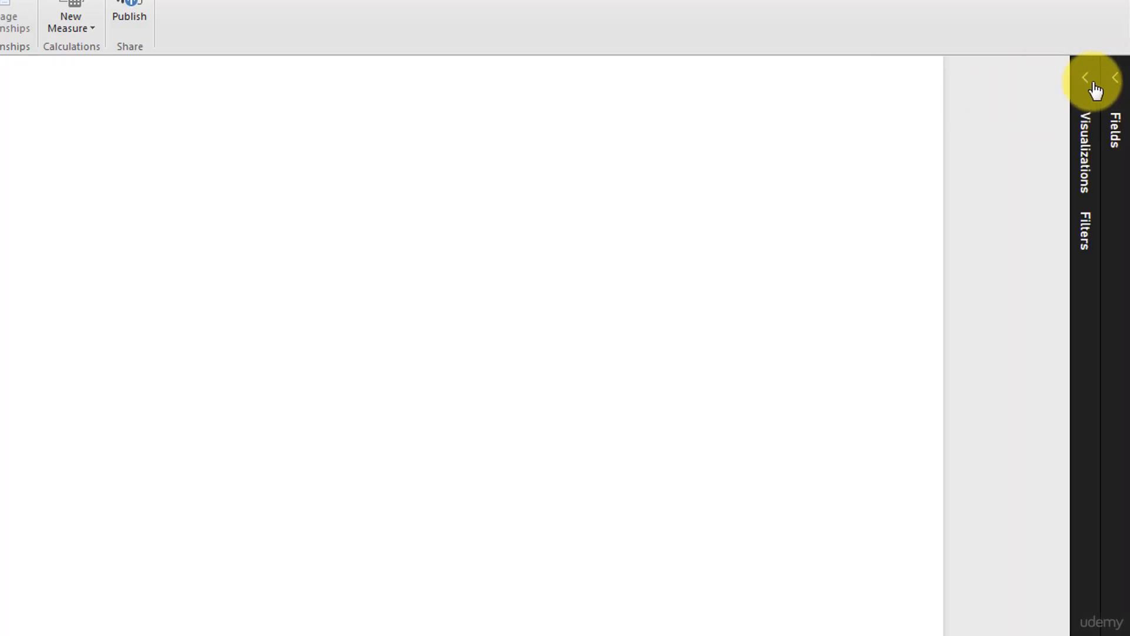
click(1093, 88)
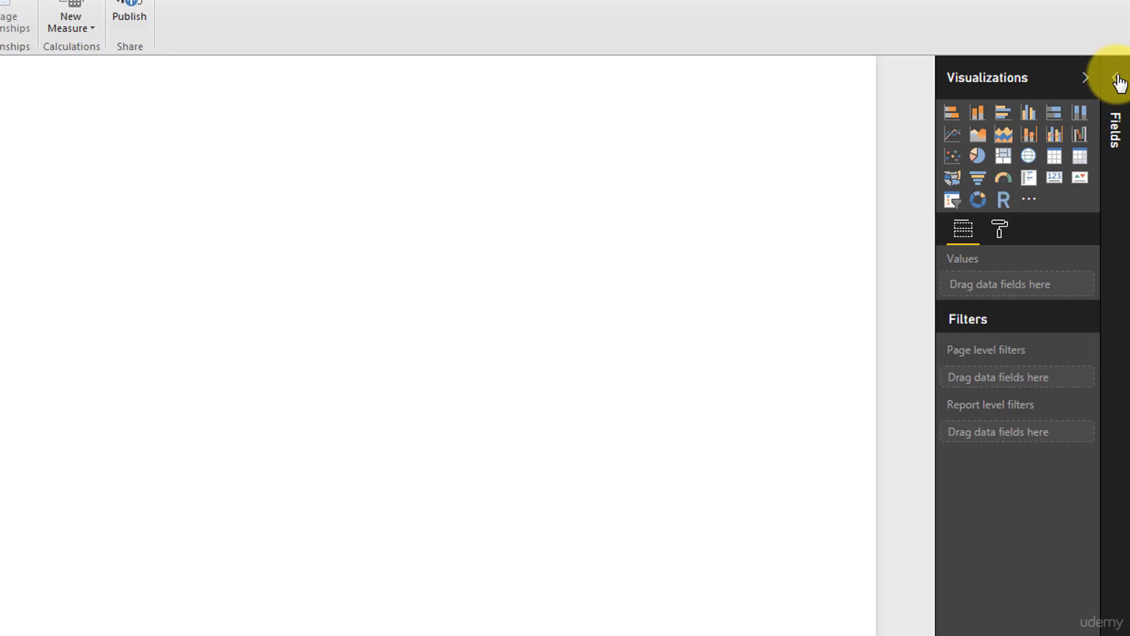
click(1116, 80)
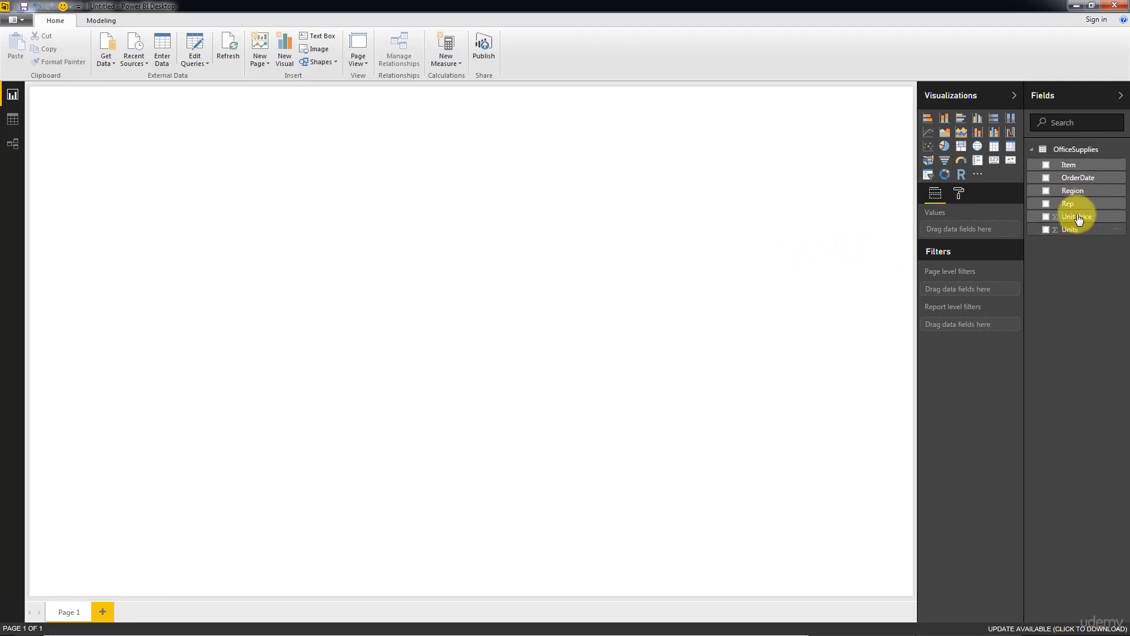
Create a visual on Page 1 from the Region and Units fields and make it a stacked bar chart
drag(1072, 194, 452, 320)
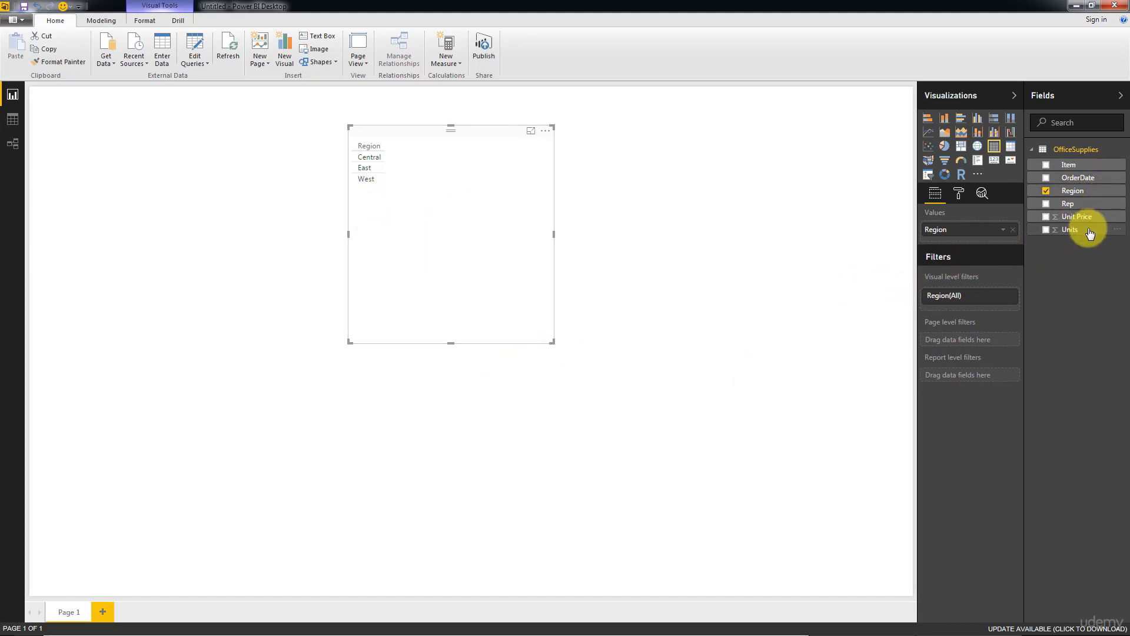
drag(1081, 233, 444, 202)
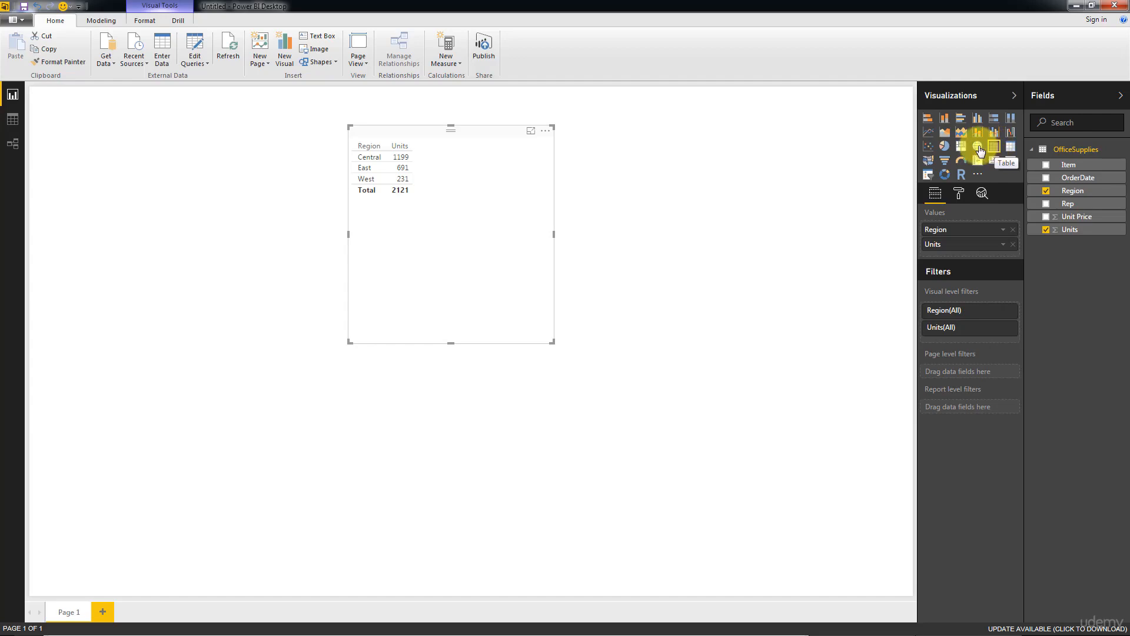
click(927, 121)
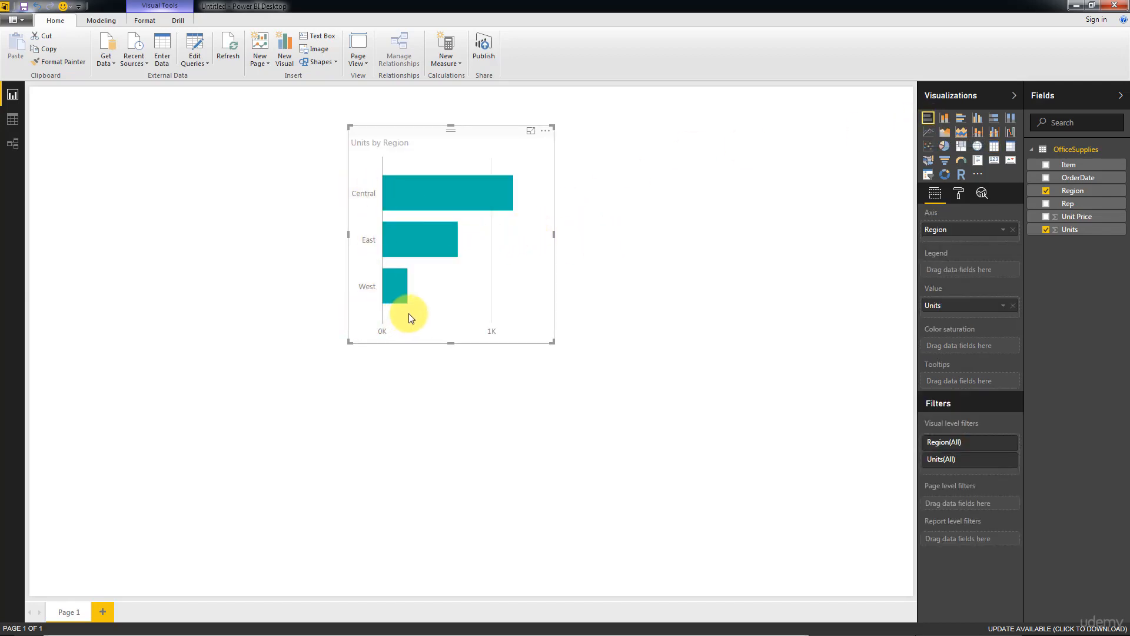
Examine the units for each region in the bar chart and the aggregation options available for the Units value
mouse_move(478, 204)
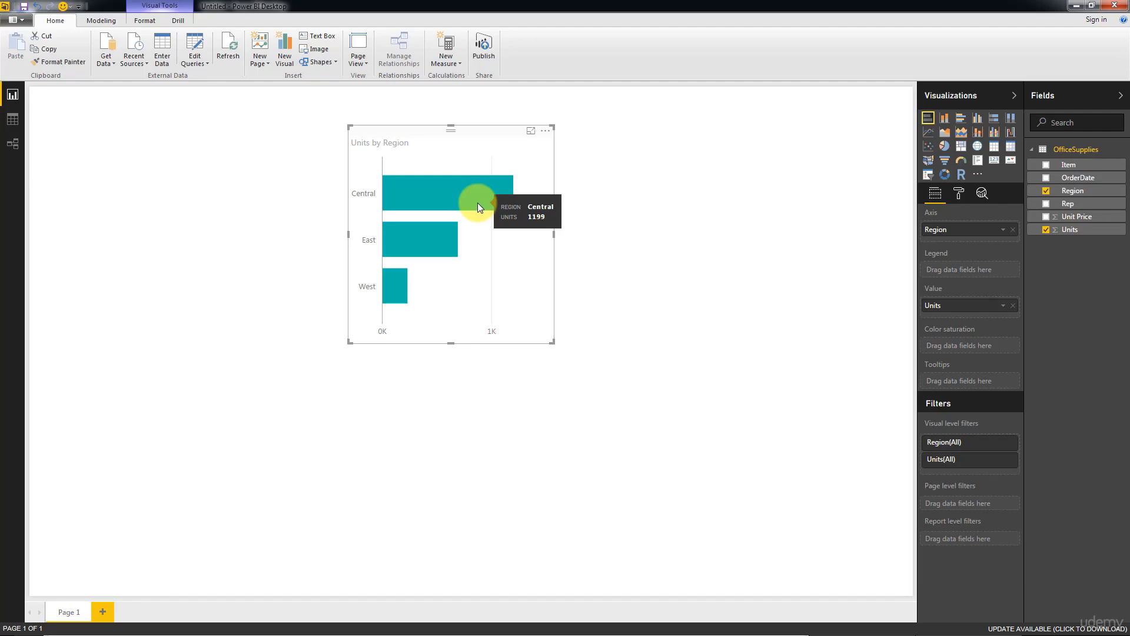
mouse_move(426, 234)
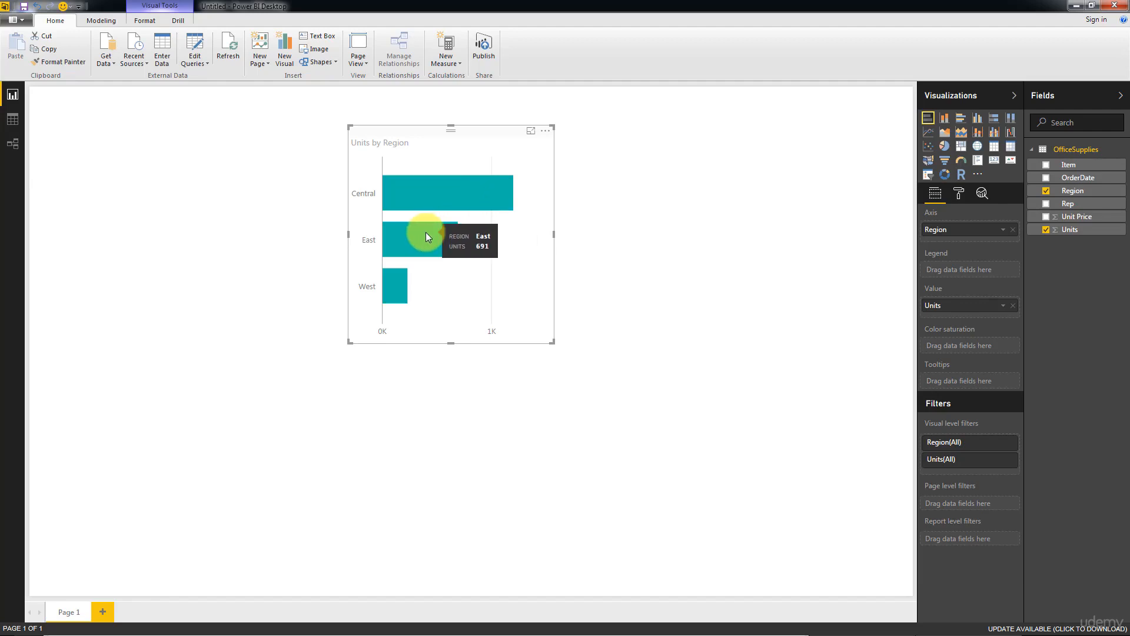
mouse_move(392, 289)
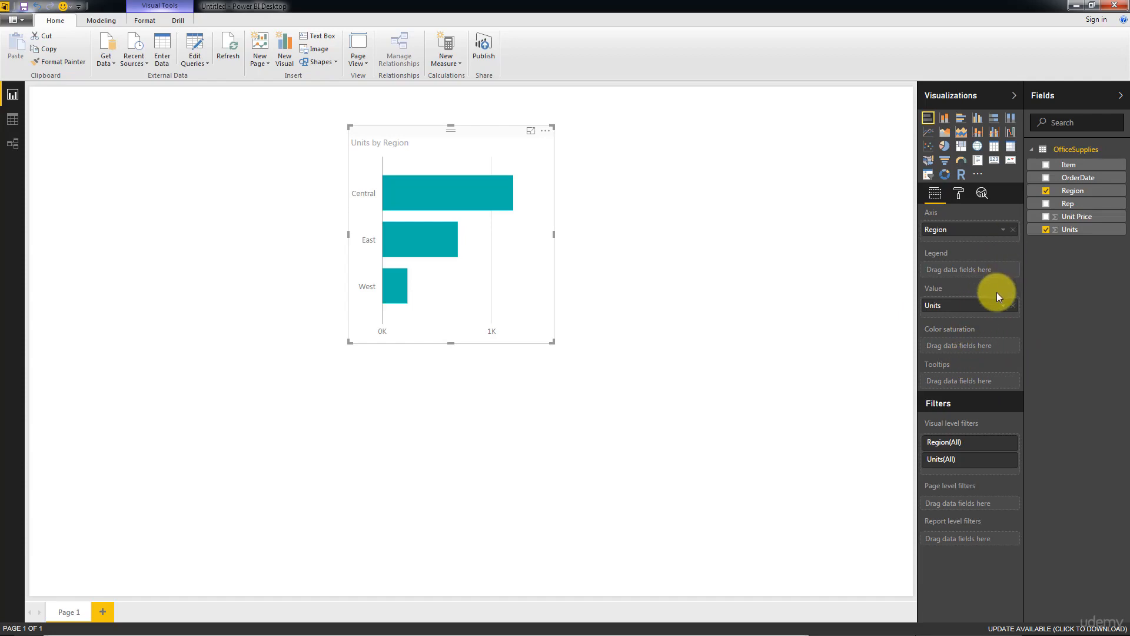
click(1004, 306)
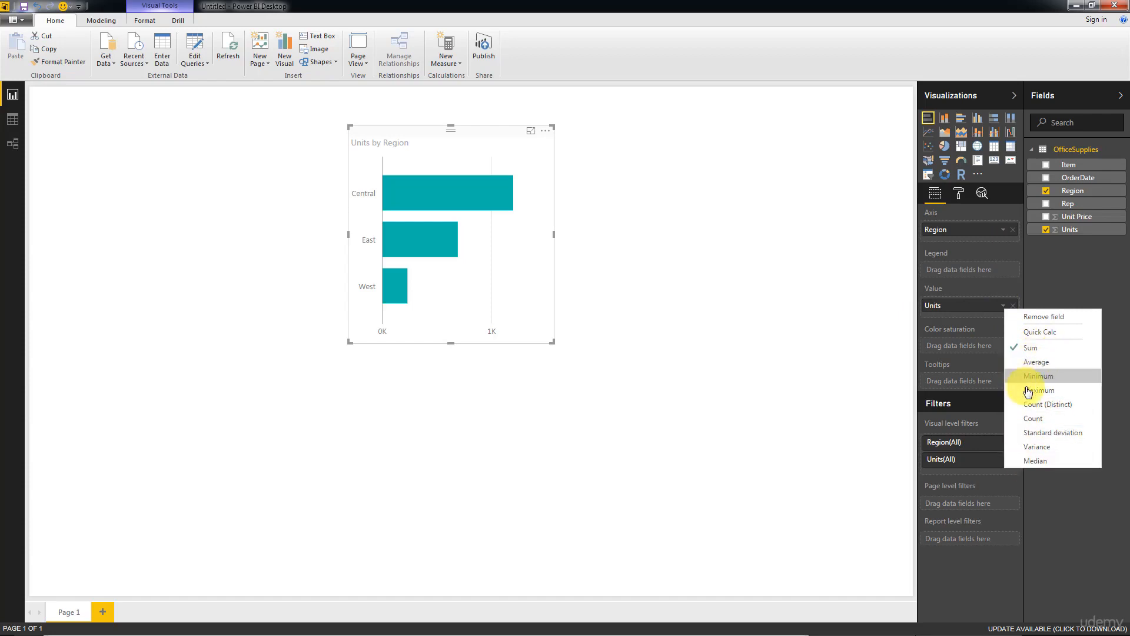
click(1077, 283)
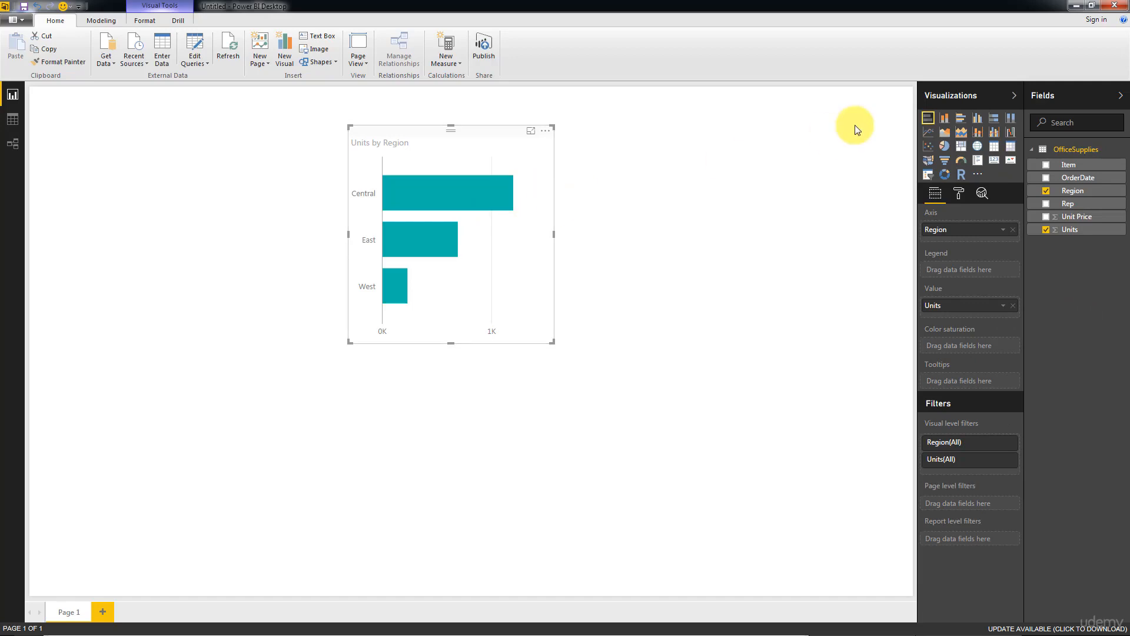
Try the Units by Region visual as a stacked column chart, a stacked area chart and a pie chart
click(944, 120)
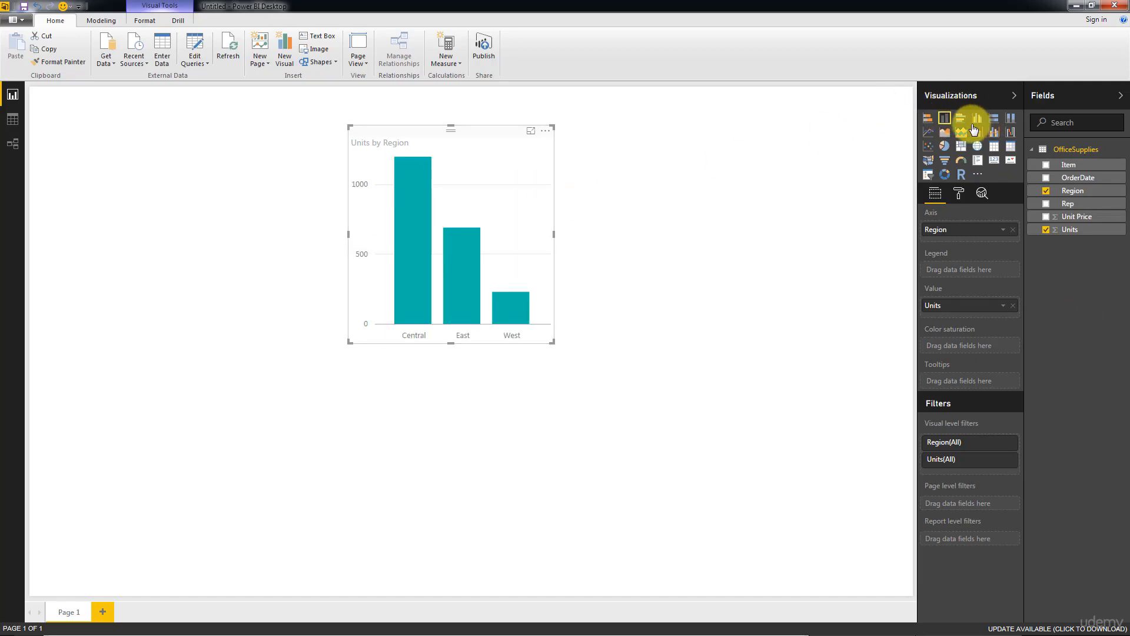
click(961, 131)
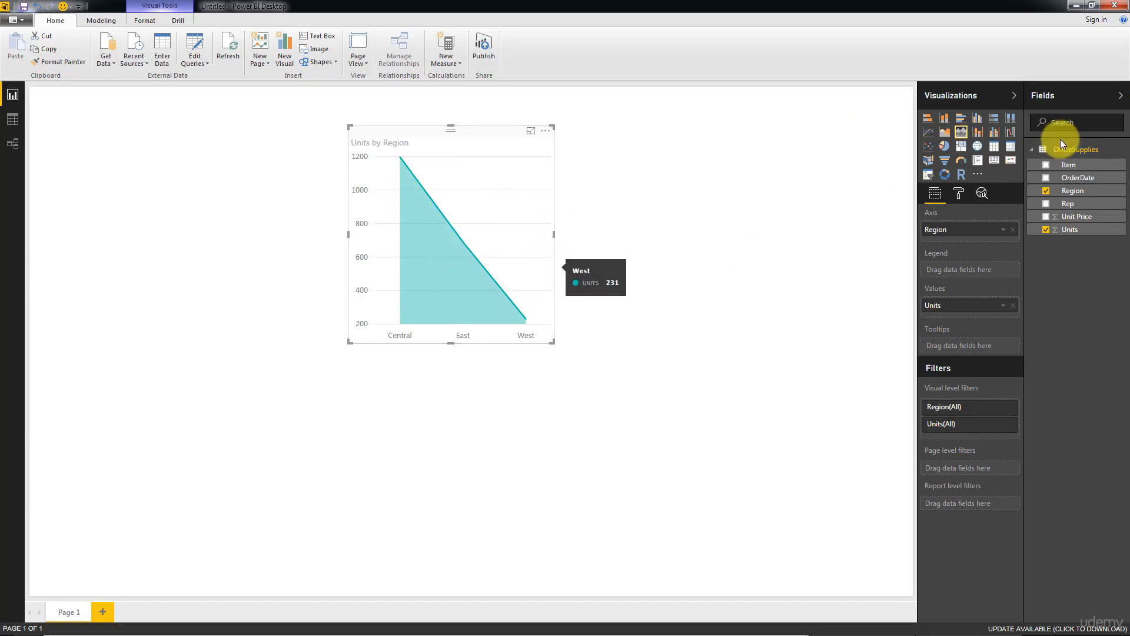
click(942, 147)
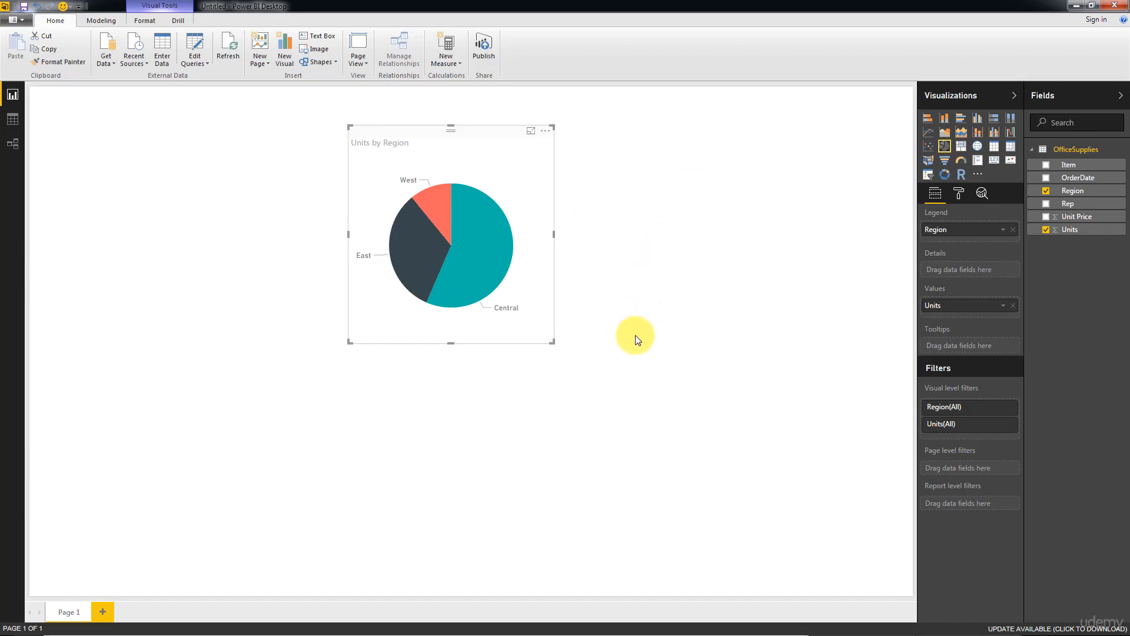
Enlarge the Units by Region chart, shift it slightly left on the page, and inspect its regional data points
drag(553, 342, 729, 466)
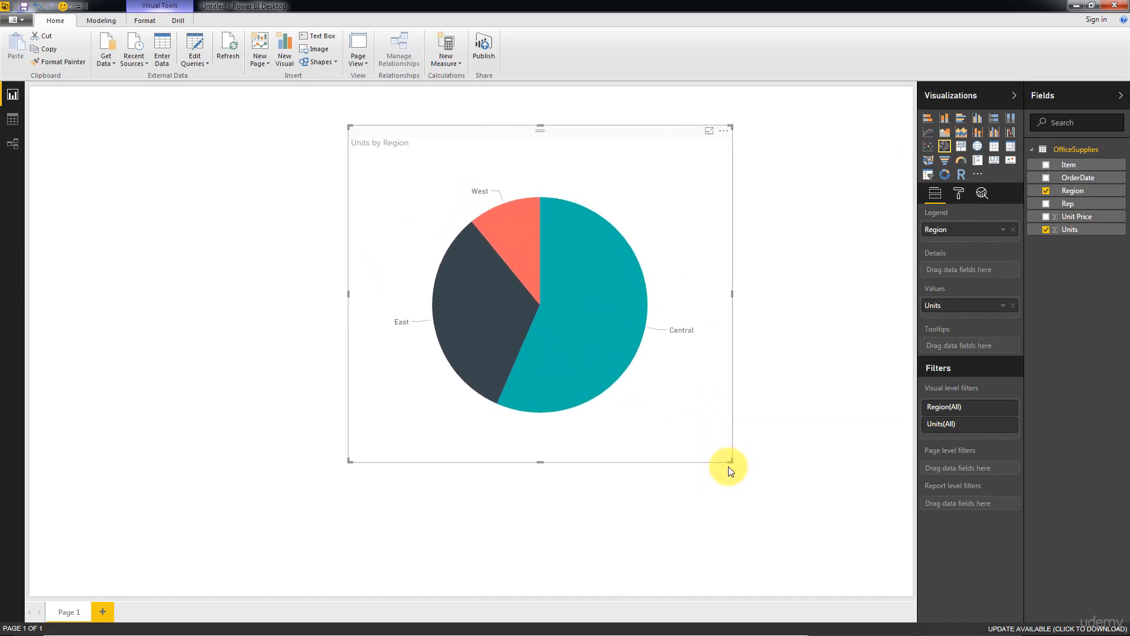
drag(584, 136, 540, 136)
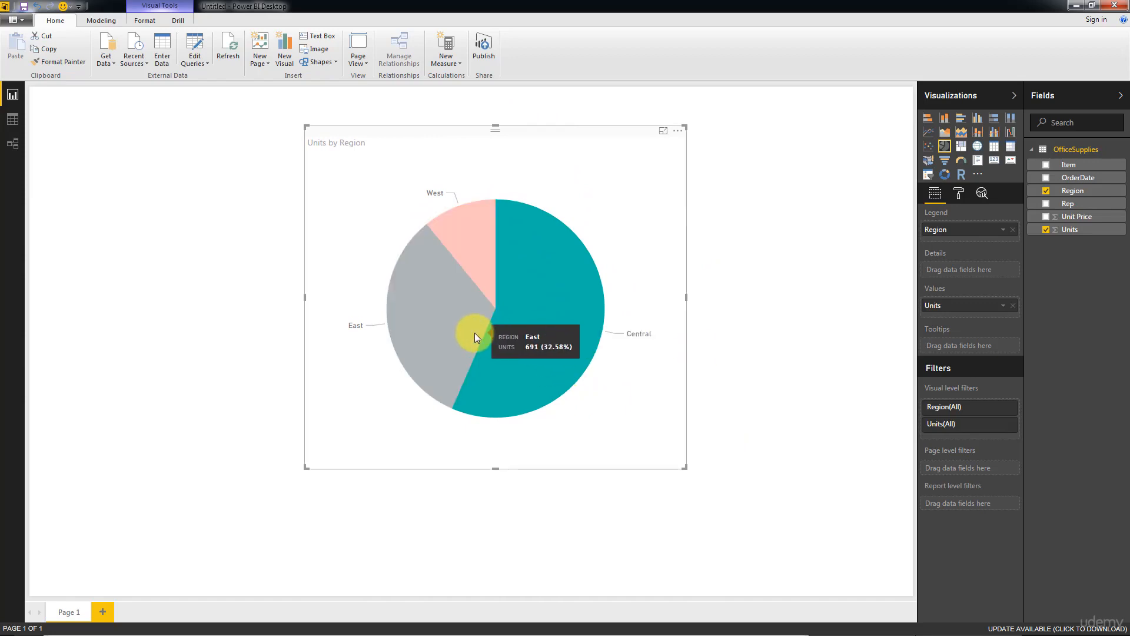
mouse_move(471, 260)
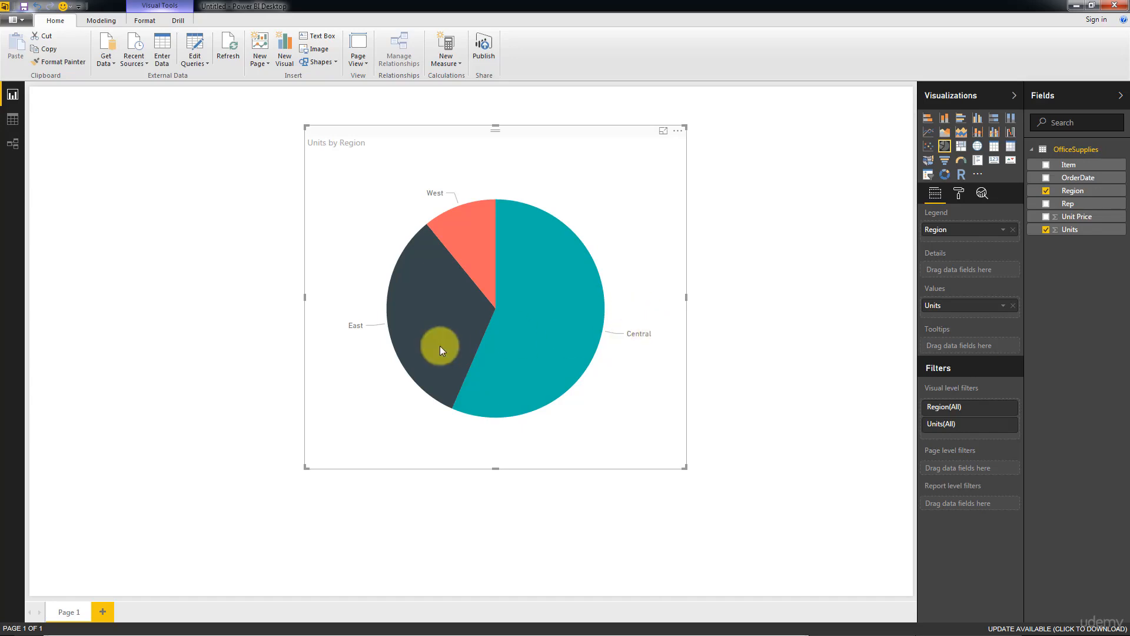
click(505, 271)
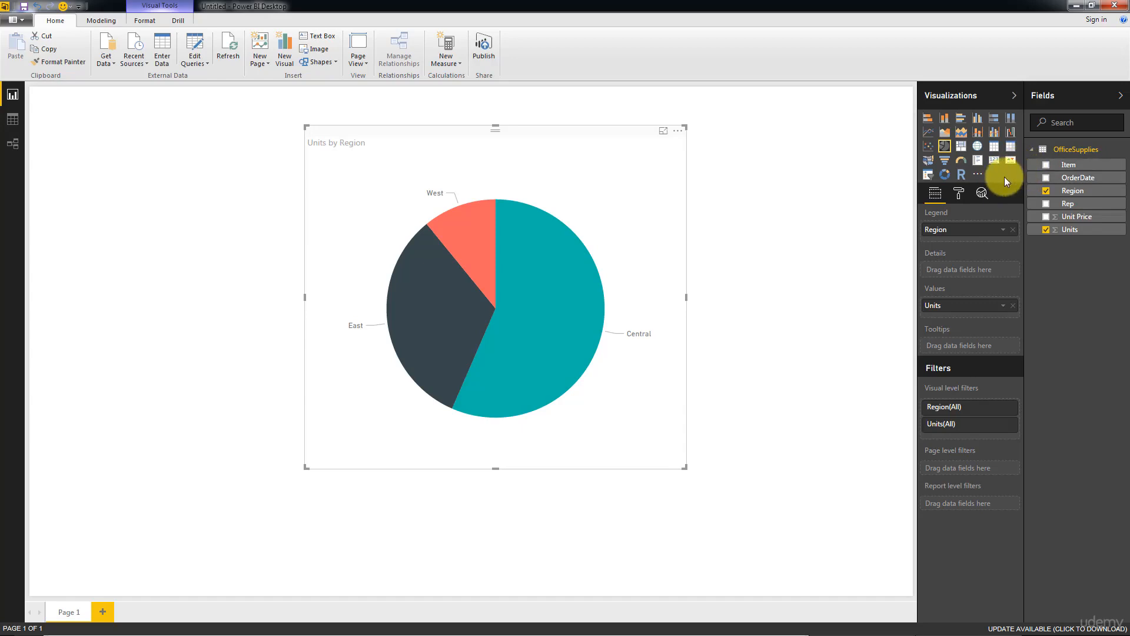
Try the Units by Region visual as a donut chart and a treemap, and change it to a waterfall chart
click(943, 175)
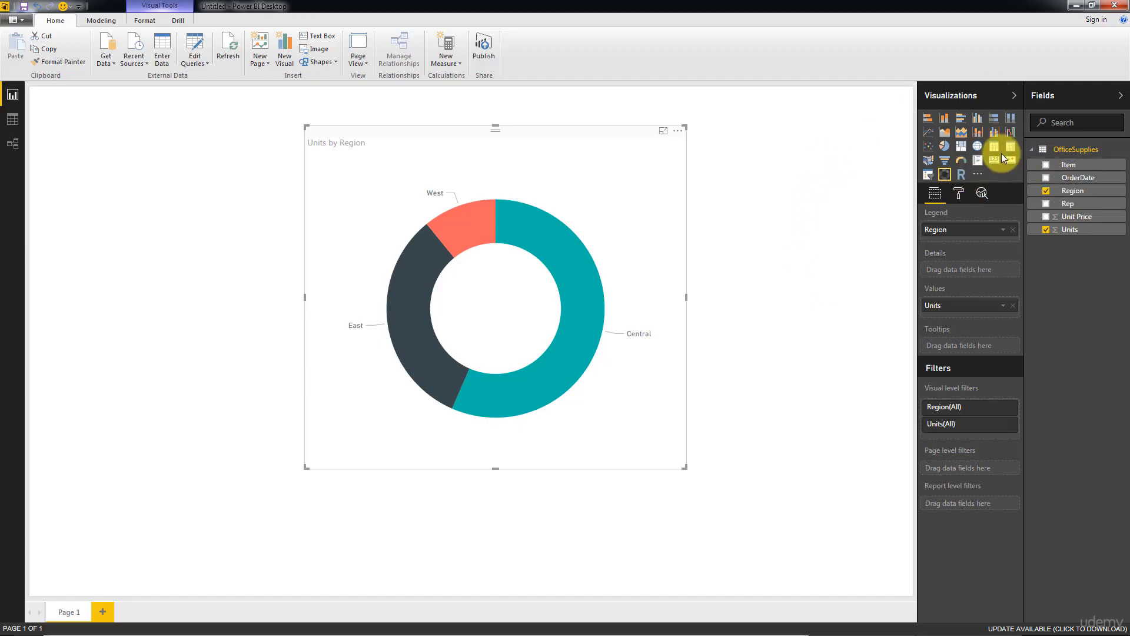
click(961, 150)
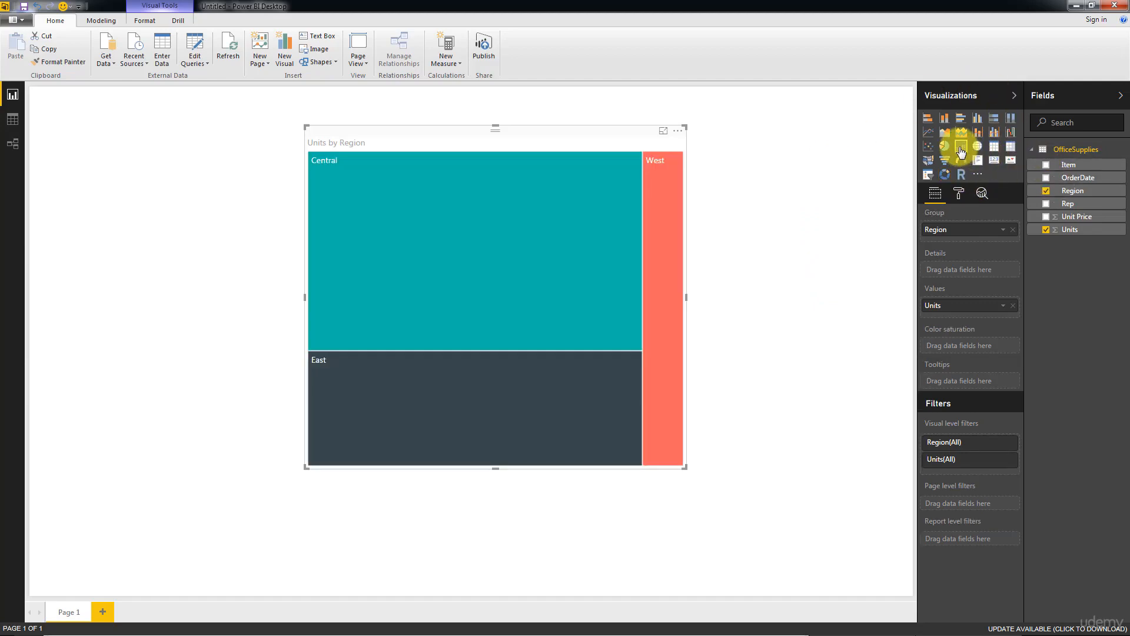
click(1011, 133)
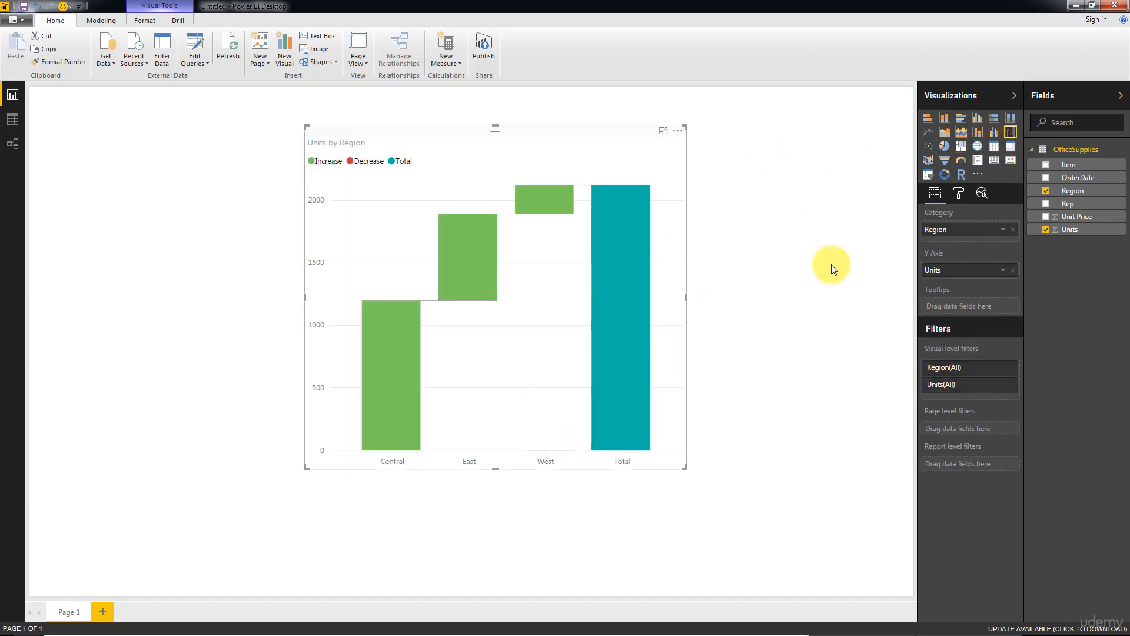